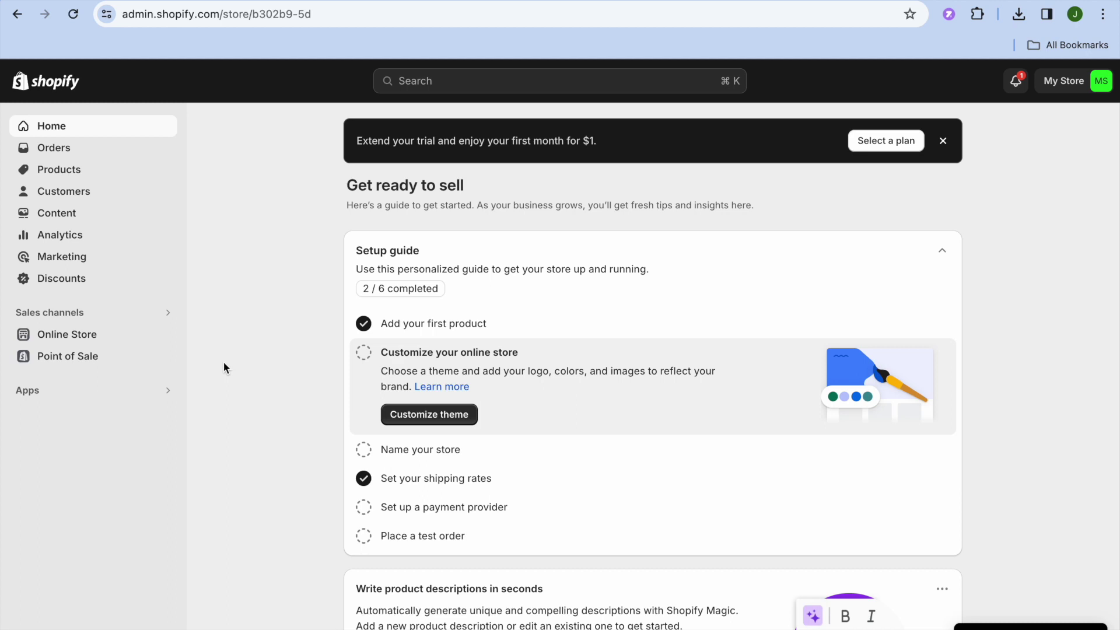
Open the Apps and sales channels settings listing the four installed apps, then go to the Shopify App Store.
{"action": "left_click", "coordinate": [95, 395]}
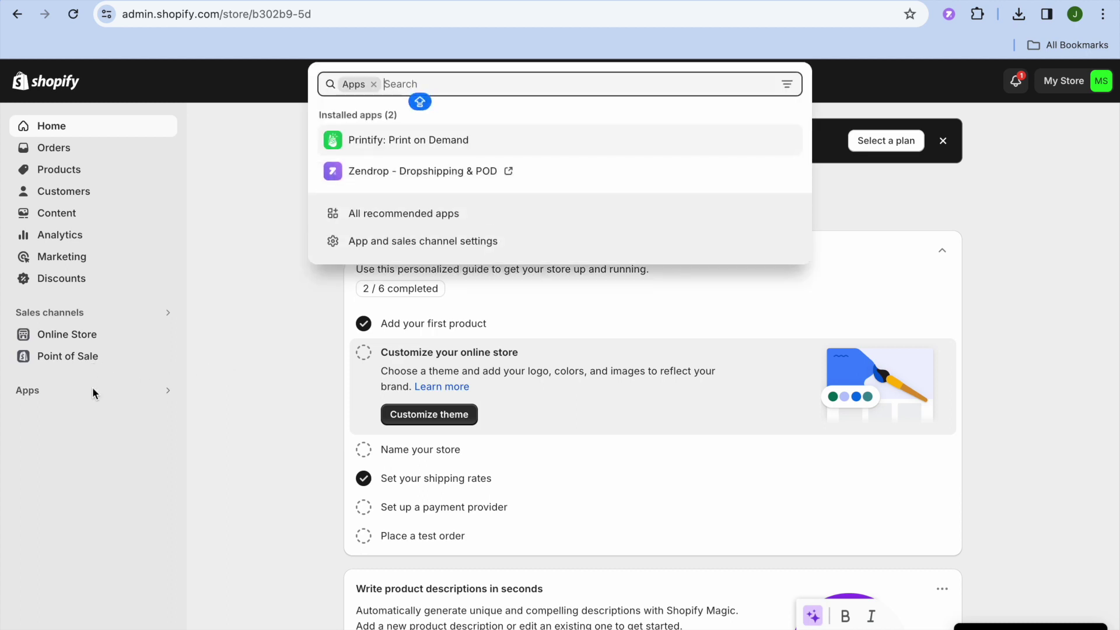
{"action": "left_click", "coordinate": [390, 242]}
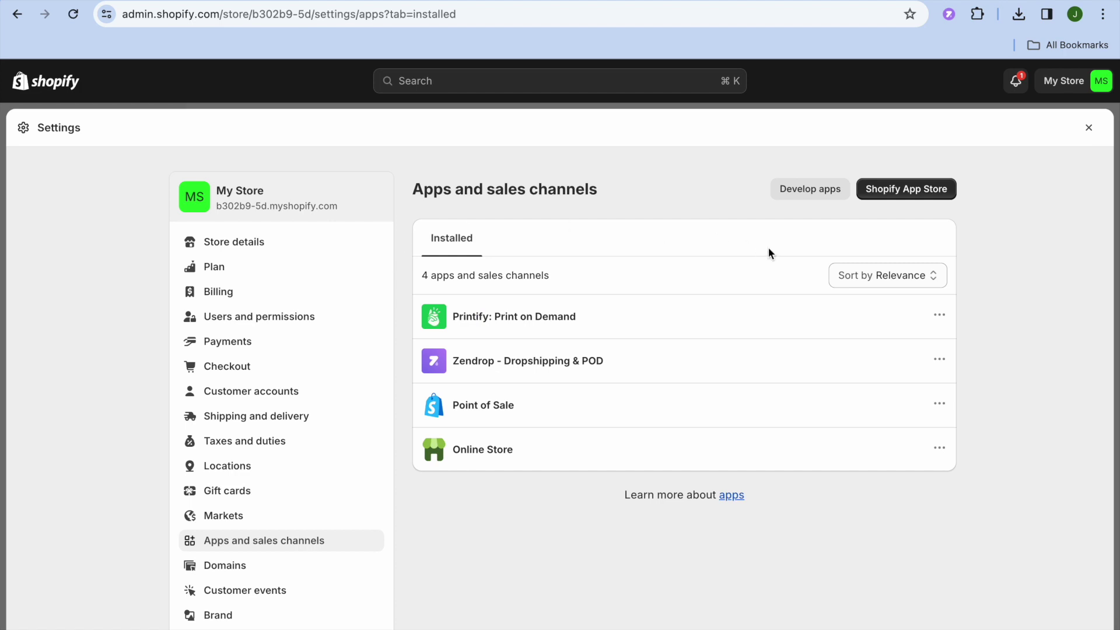
{"action": "left_click", "coordinate": [891, 199]}
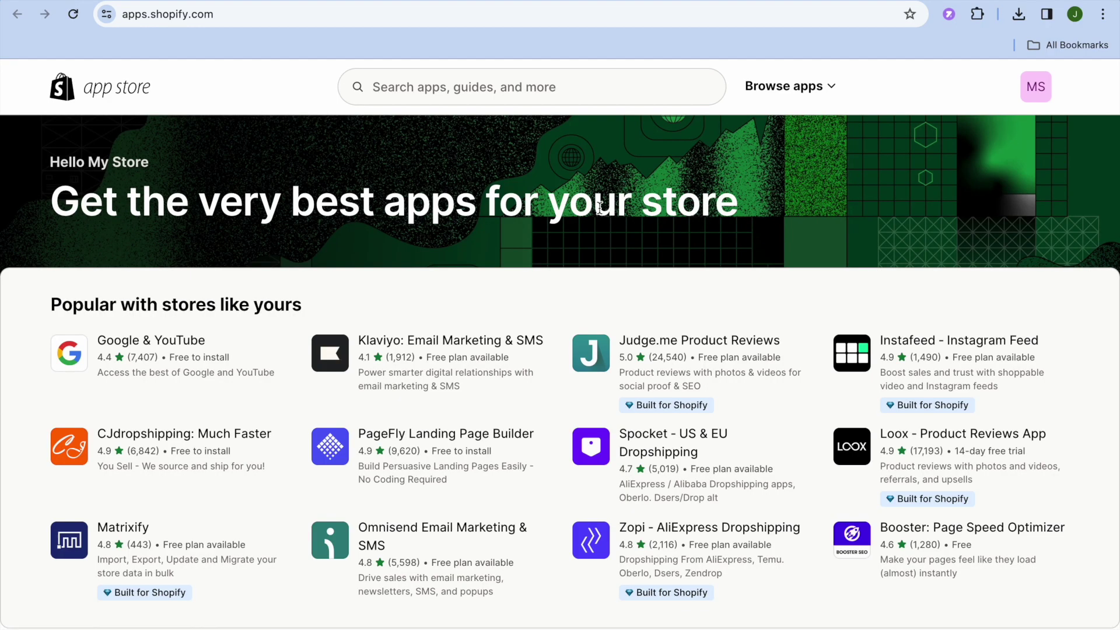
Search the App Store for 'REPLO', review the Replo Landing Page Designer features and pricing, and begin installing it.
{"action": "left_click", "coordinate": [528, 90]}
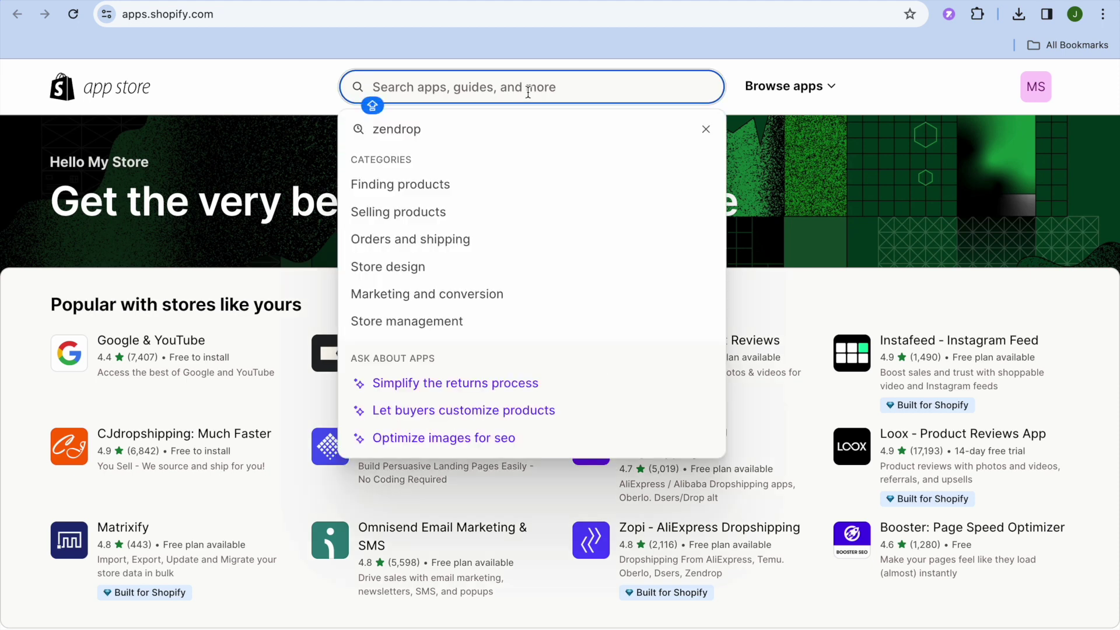
{"action": "type", "text": "REPLO"}
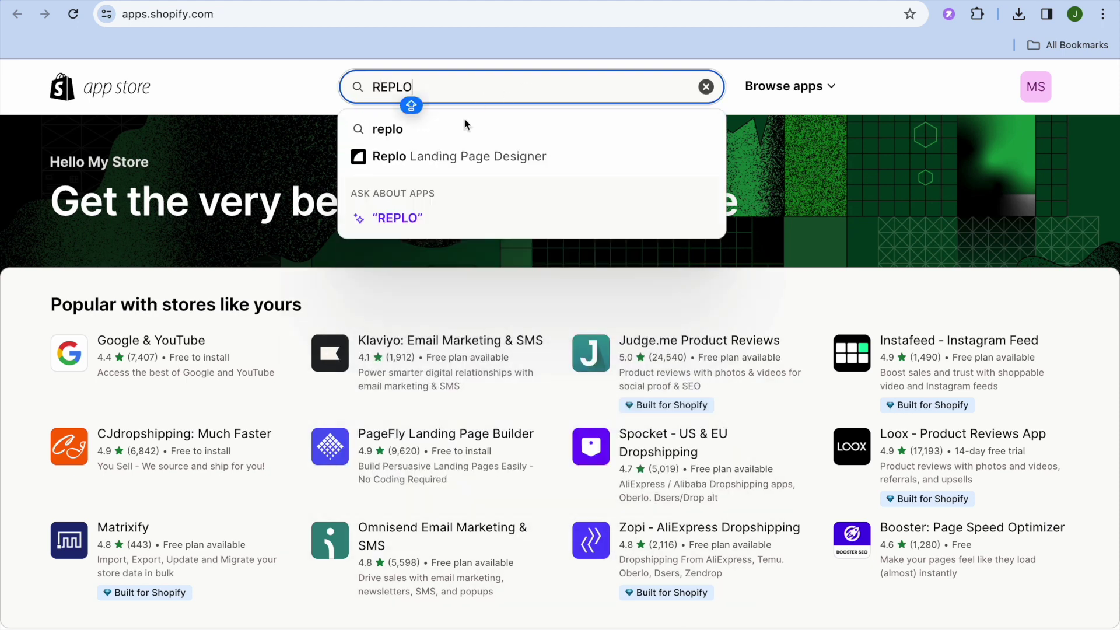
{"action": "left_click", "coordinate": [476, 158]}
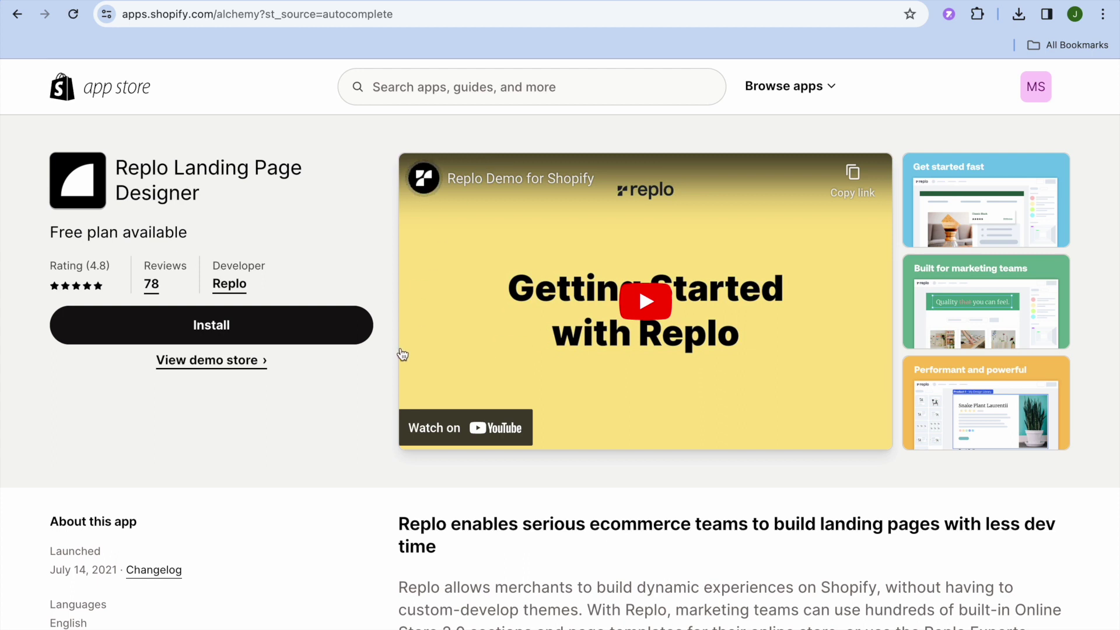
{"action": "scroll", "coordinate": [391, 362], "scroll_direction": "down", "scroll_amount": 5}
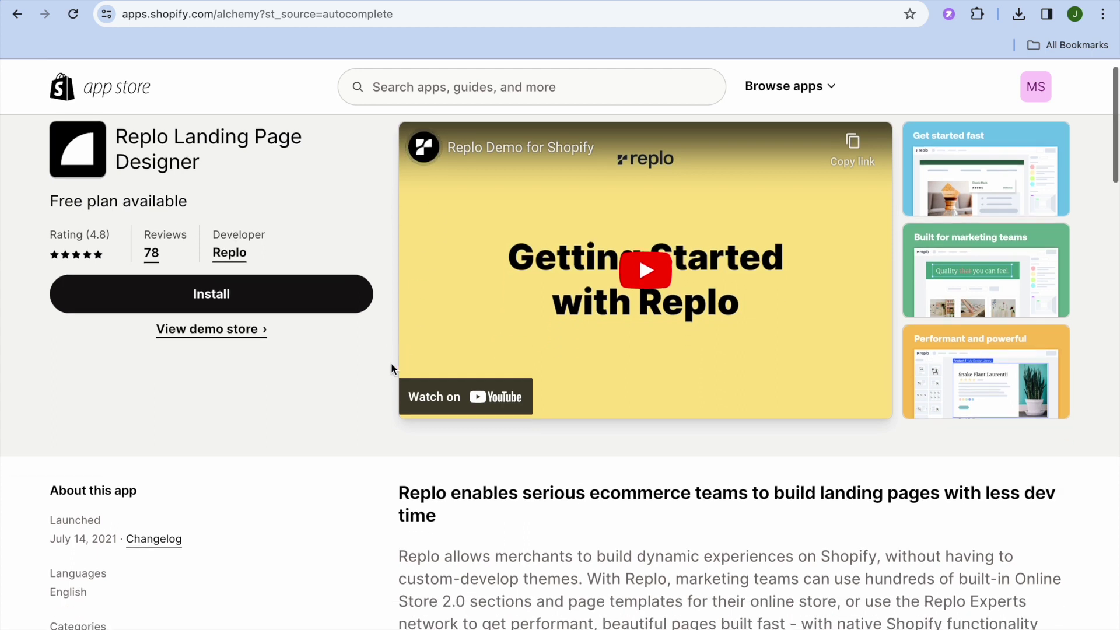
{"action": "scroll", "coordinate": [390, 364], "scroll_direction": "down", "scroll_amount": 8}
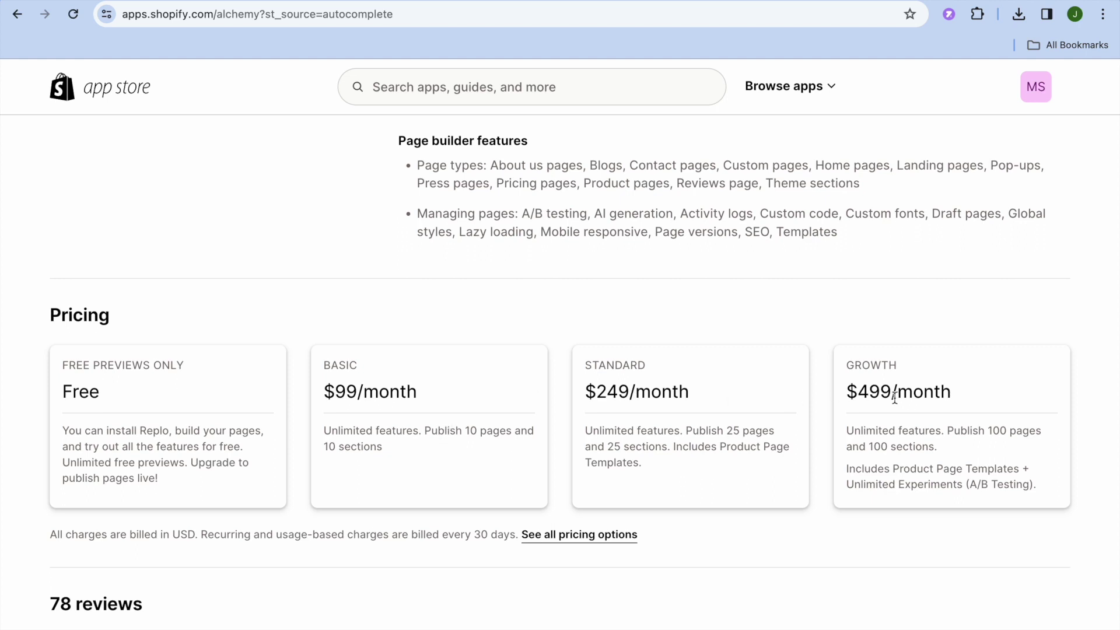
{"action": "scroll", "coordinate": [894, 397], "scroll_direction": "up", "scroll_amount": 9}
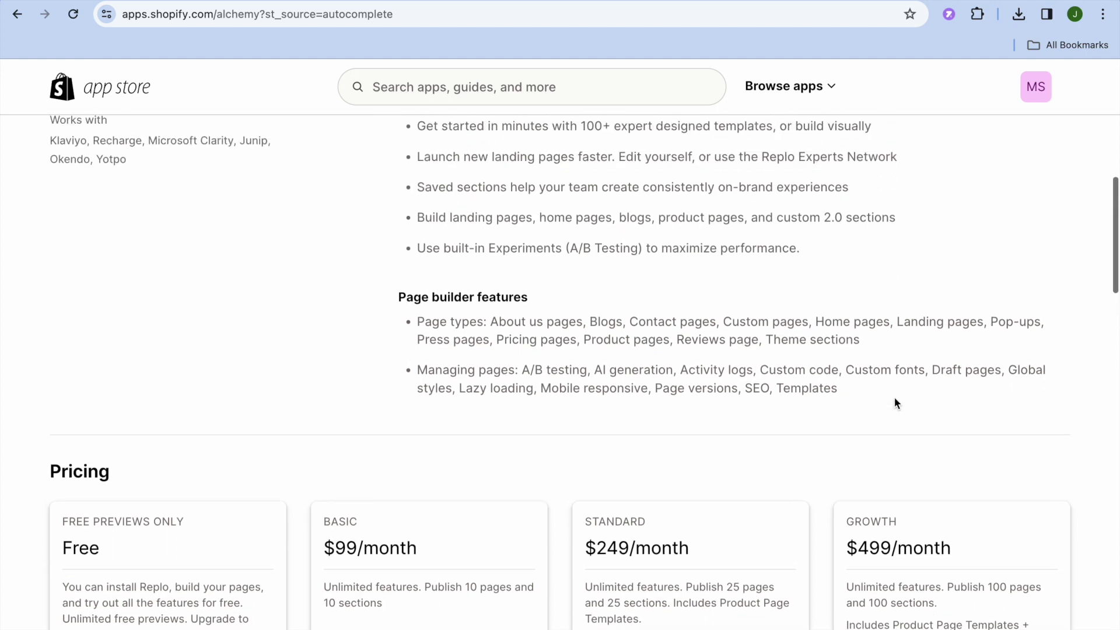
{"action": "scroll", "coordinate": [894, 397], "scroll_direction": "up", "scroll_amount": 4}
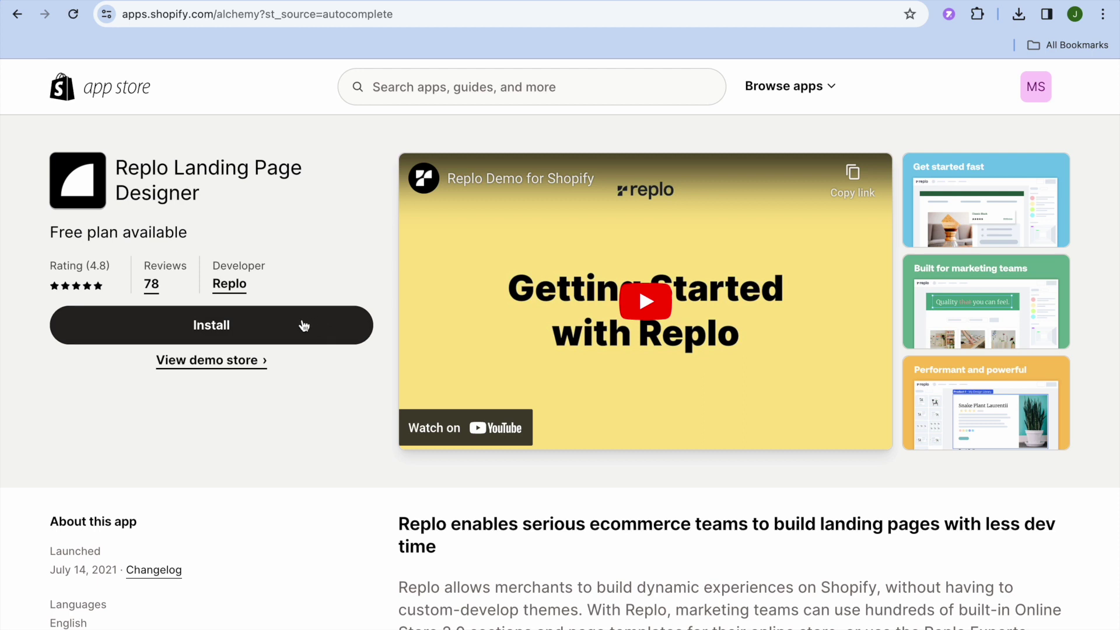
{"action": "left_click", "coordinate": [301, 326]}
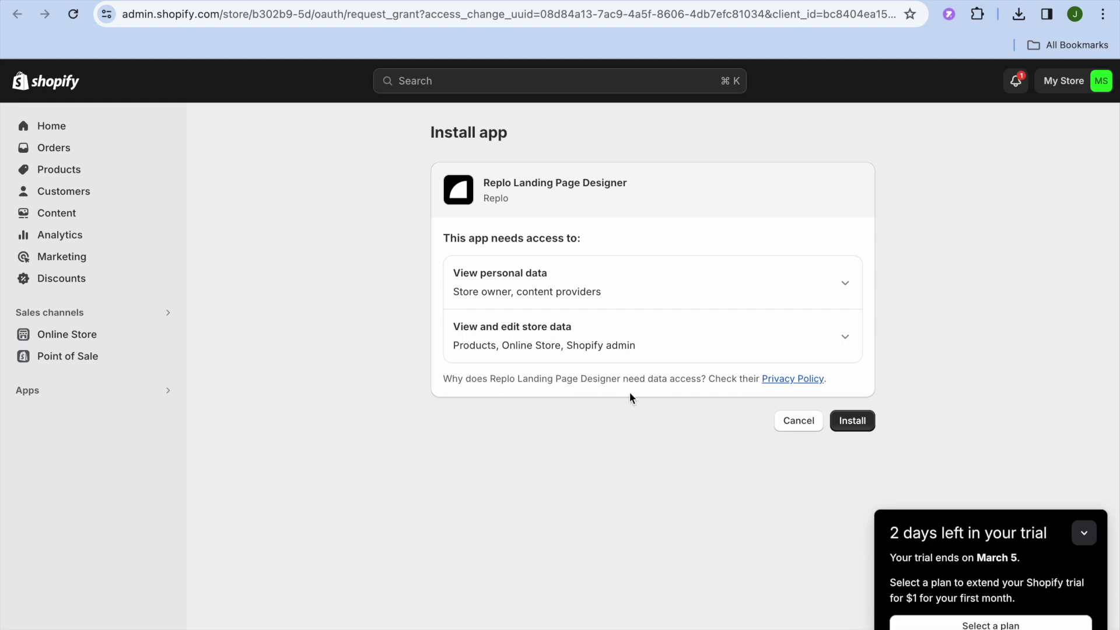
Confirm installing Replo and grant it the requested store data access.
{"action": "left_click", "coordinate": [850, 424]}
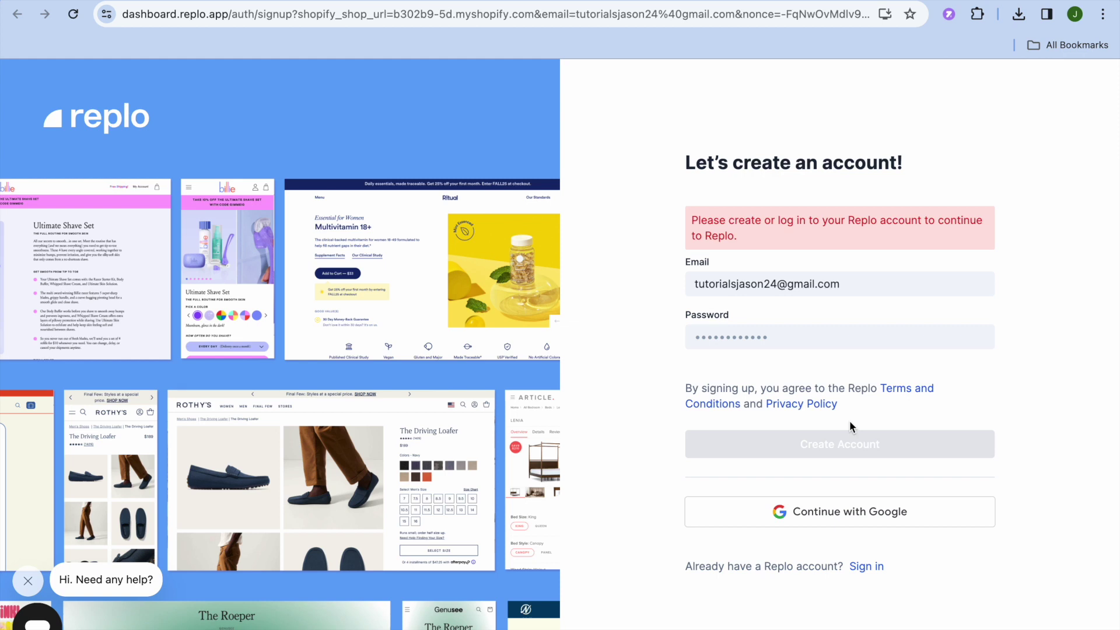
Enter an account password and create the Replo account, resubmitting after correcting the password.
{"action": "left_click", "coordinate": [844, 337]}
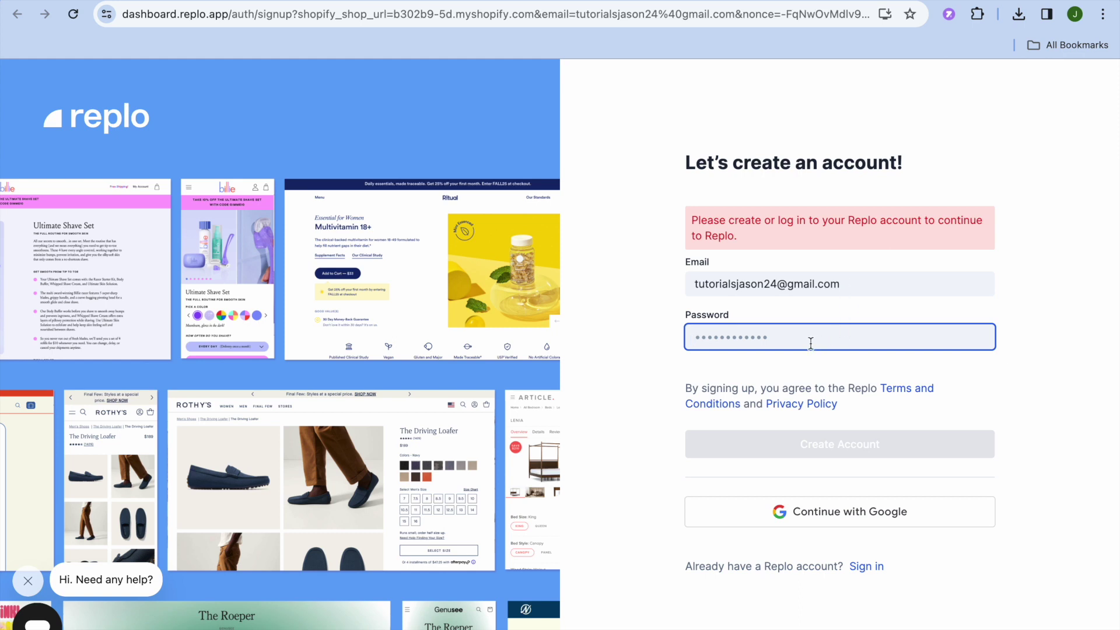
{"action": "type", "text": "••"}
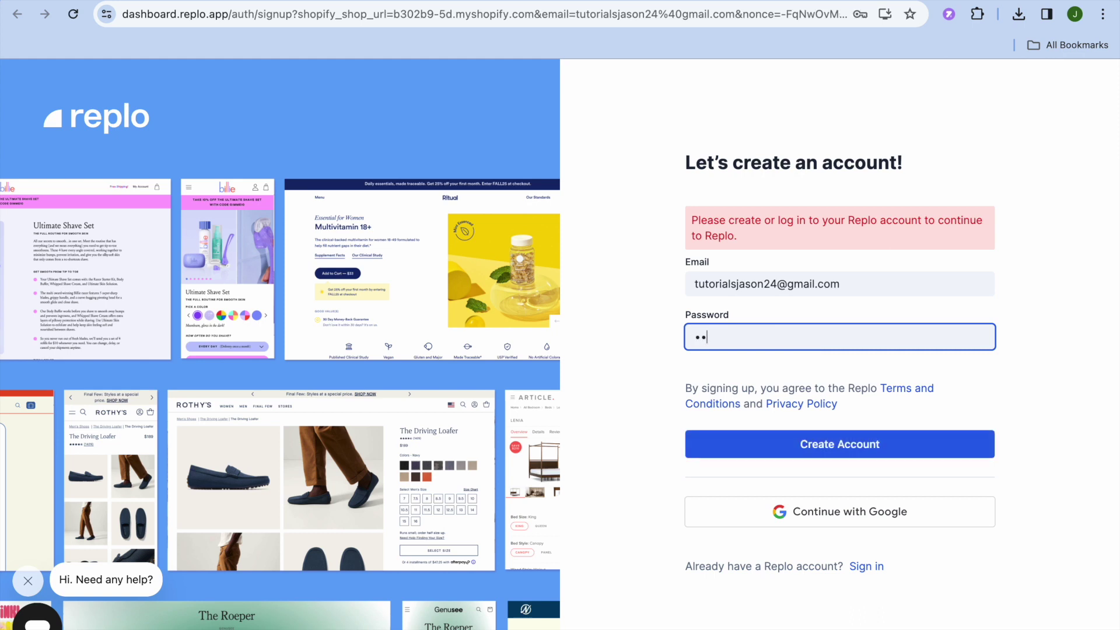
{"action": "type", "text": "•••••••••"}
{"action": "left_click", "coordinate": [878, 450]}
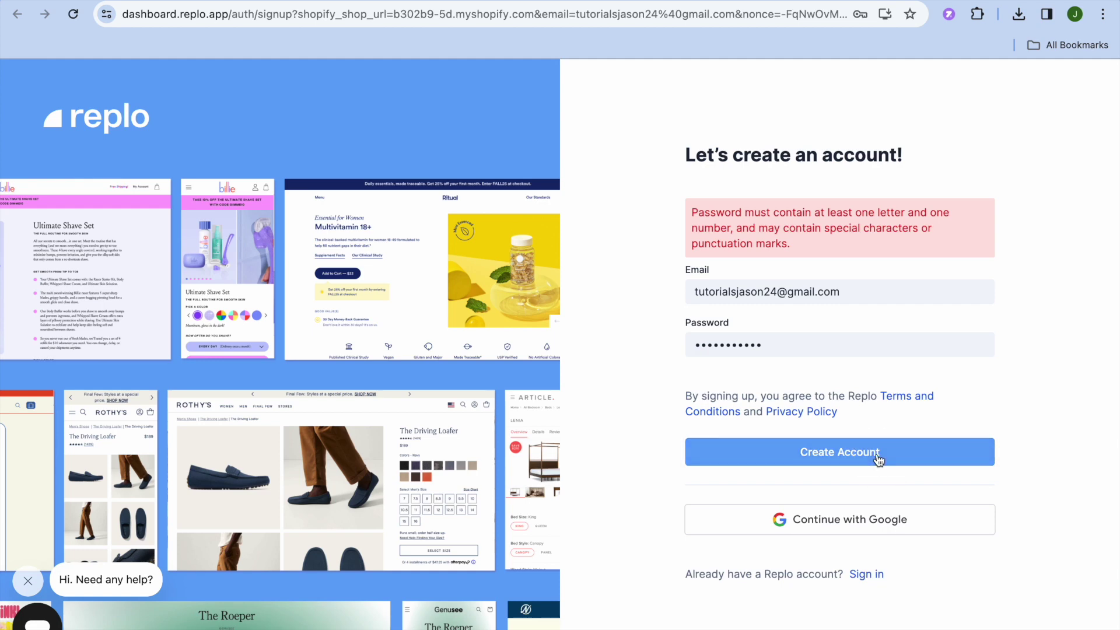
{"action": "left_click", "coordinate": [850, 523]}
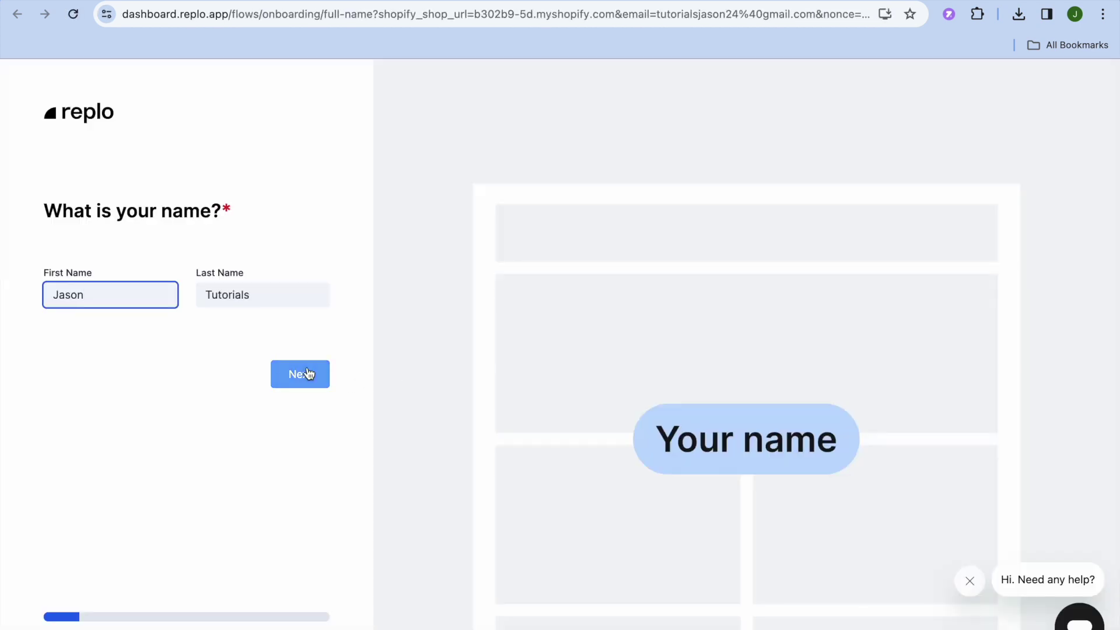
Answer the first onboarding questions: how you heard of Replo, pages for Myself, and hiring someone.
{"action": "left_click", "coordinate": [303, 378]}
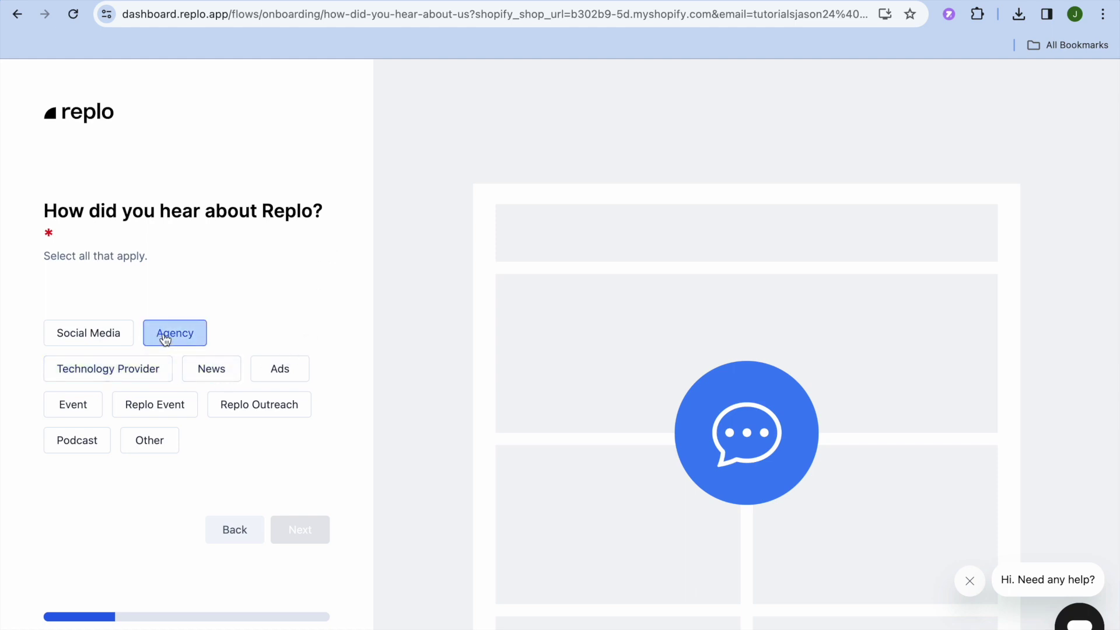
{"action": "left_click", "coordinate": [111, 334]}
{"action": "left_click", "coordinate": [287, 544]}
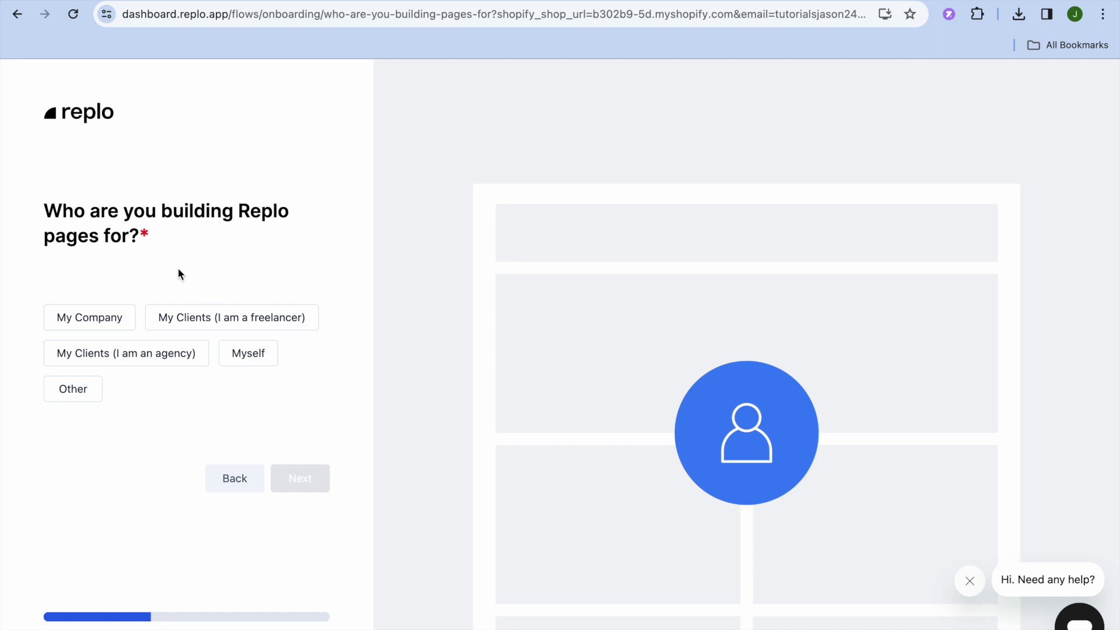
{"action": "left_click", "coordinate": [247, 357]}
{"action": "left_click", "coordinate": [329, 484]}
{"action": "left_click", "coordinate": [301, 464]}
{"action": "left_click", "coordinate": [309, 493]}
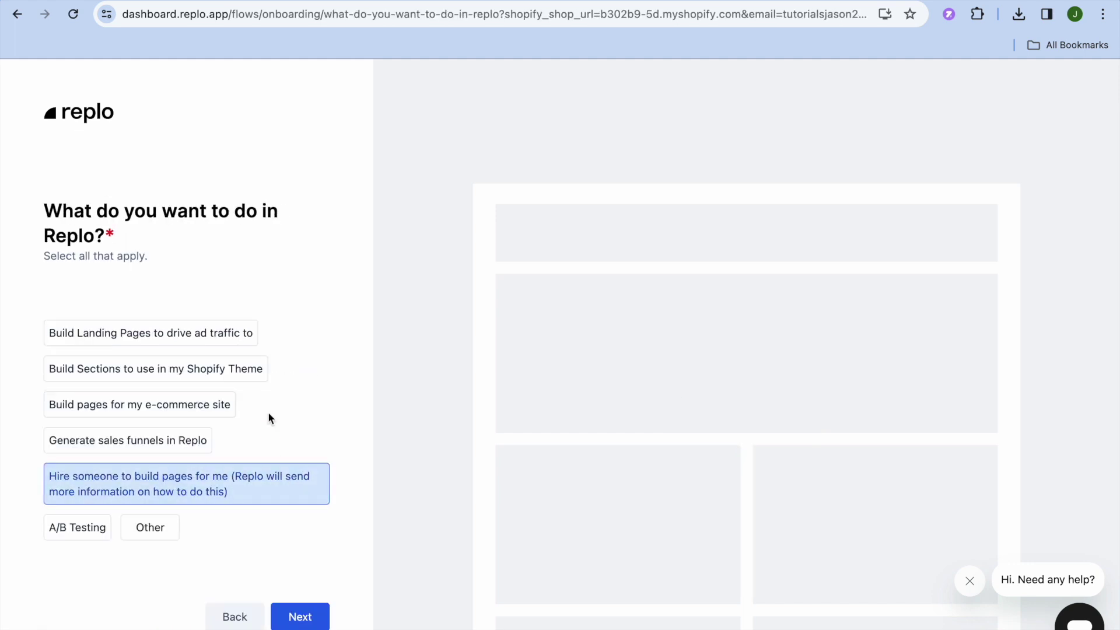
Set goals to ad-traffic landing pages and e-commerce site pages, and report no prior page-builder use.
{"action": "left_click", "coordinate": [222, 335]}
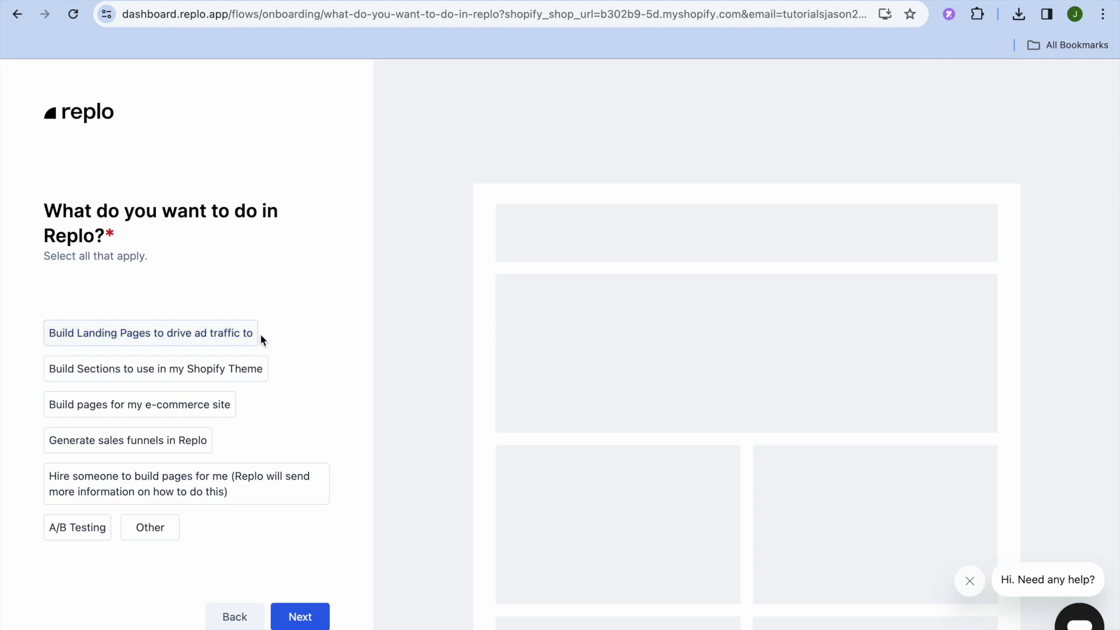
{"action": "left_click", "coordinate": [252, 370]}
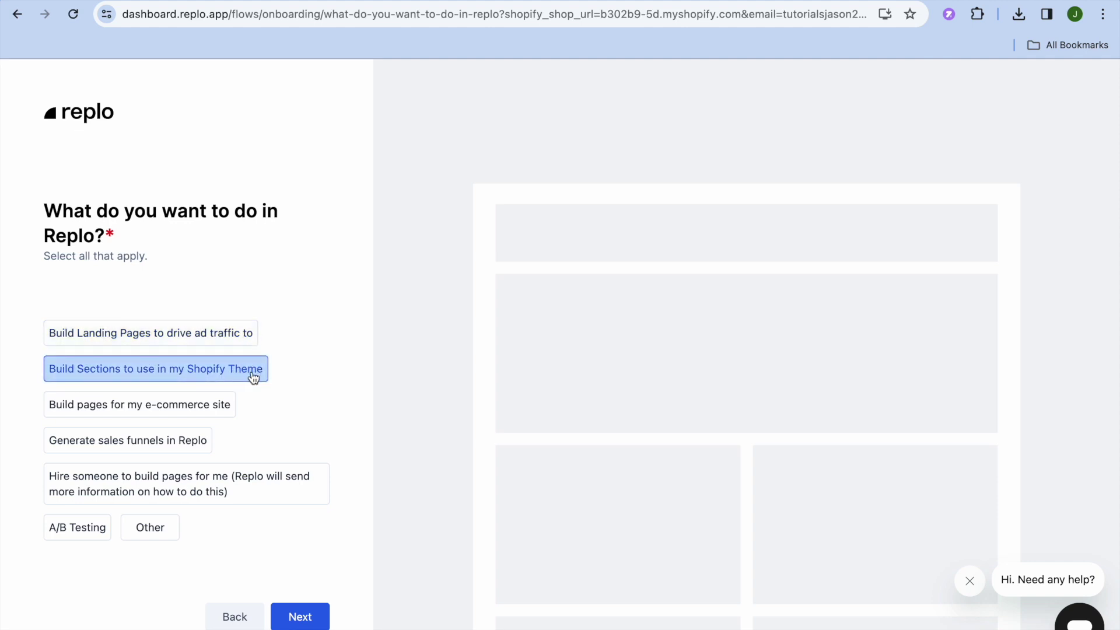
{"action": "left_click", "coordinate": [222, 404]}
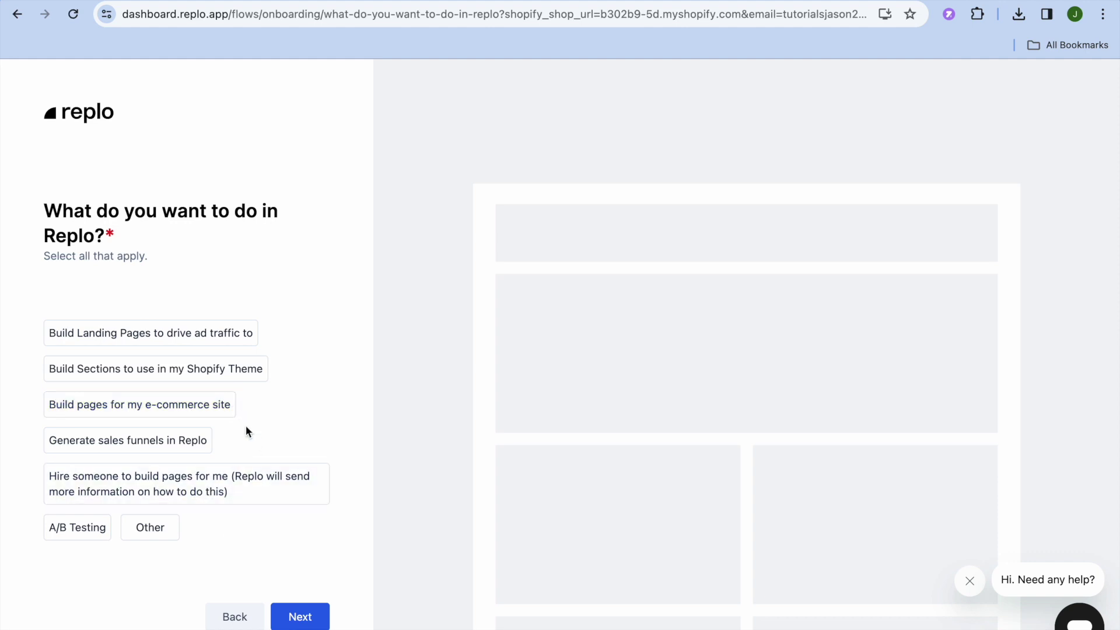
{"action": "left_click", "coordinate": [222, 410]}
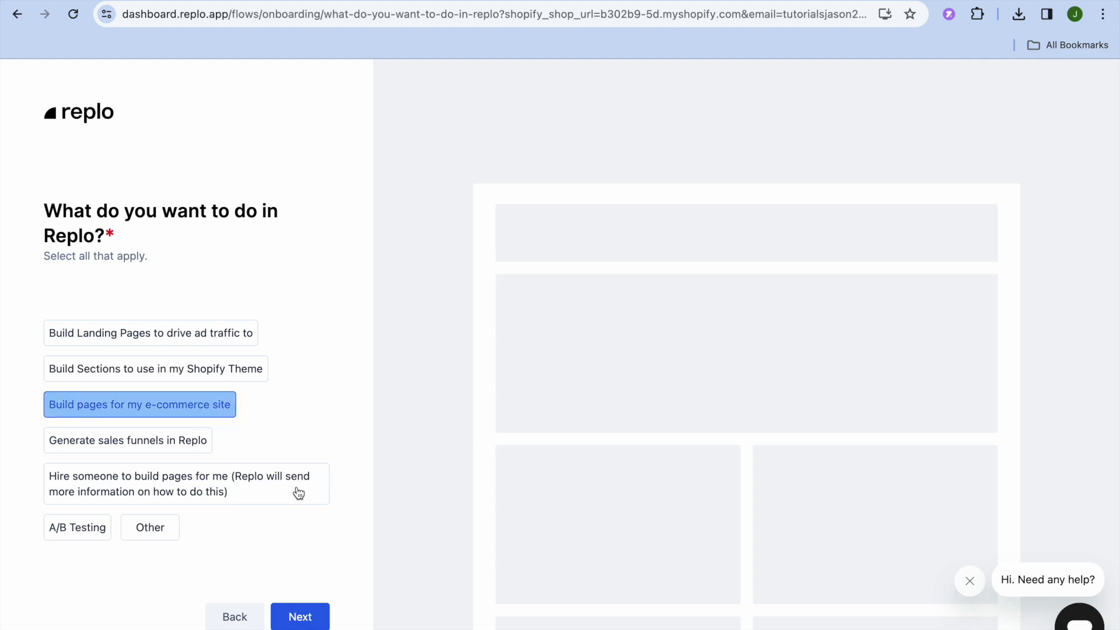
{"action": "left_click", "coordinate": [304, 616]}
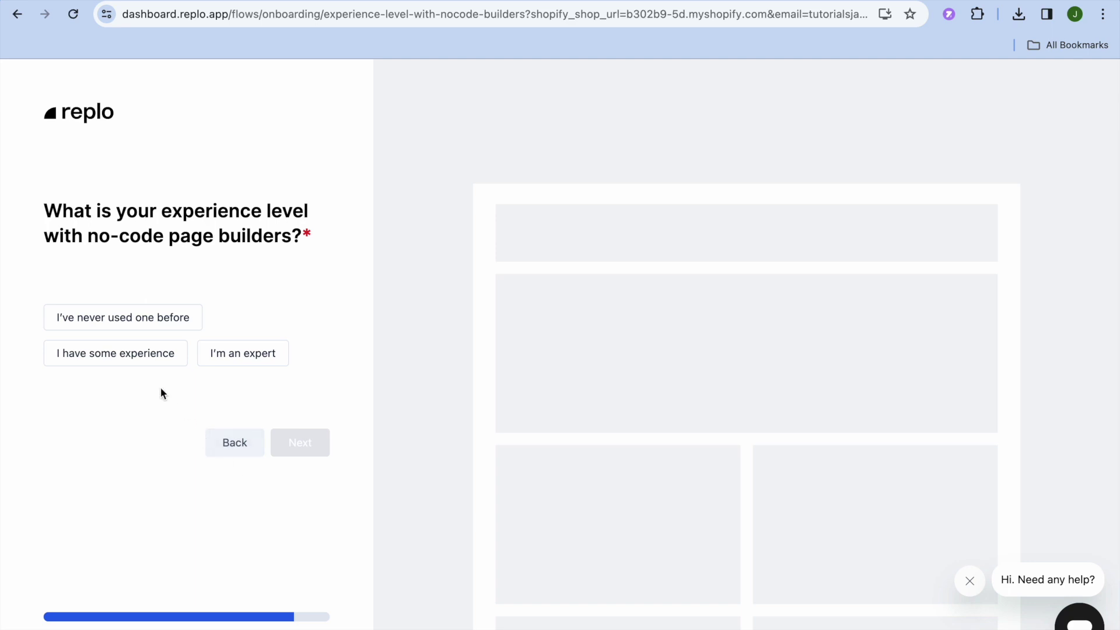
{"action": "left_click", "coordinate": [176, 323]}
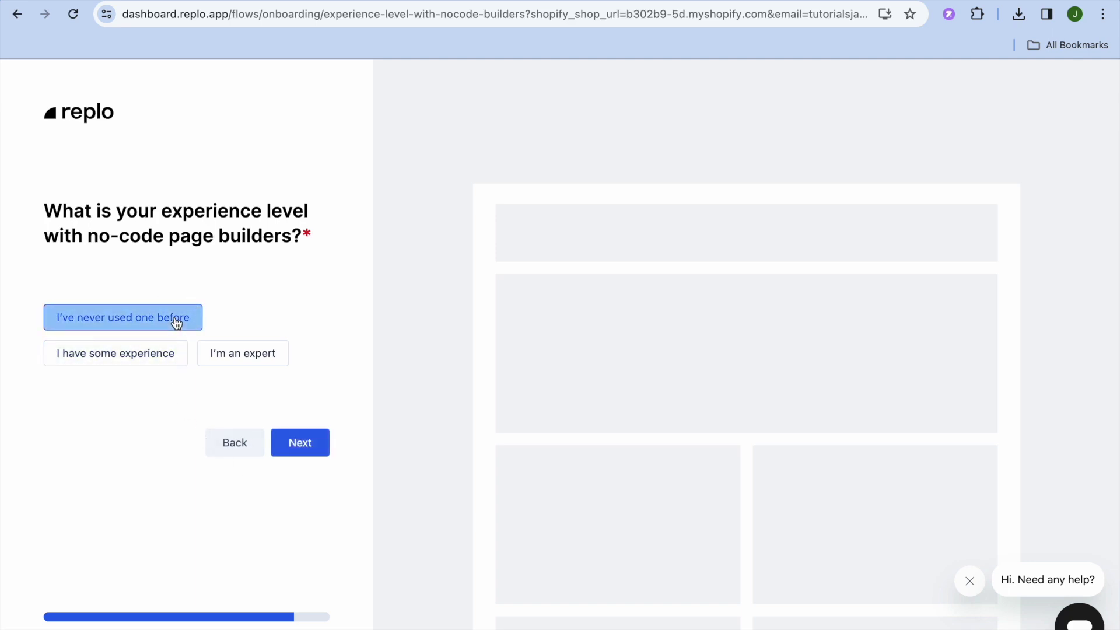
{"action": "left_click", "coordinate": [303, 452]}
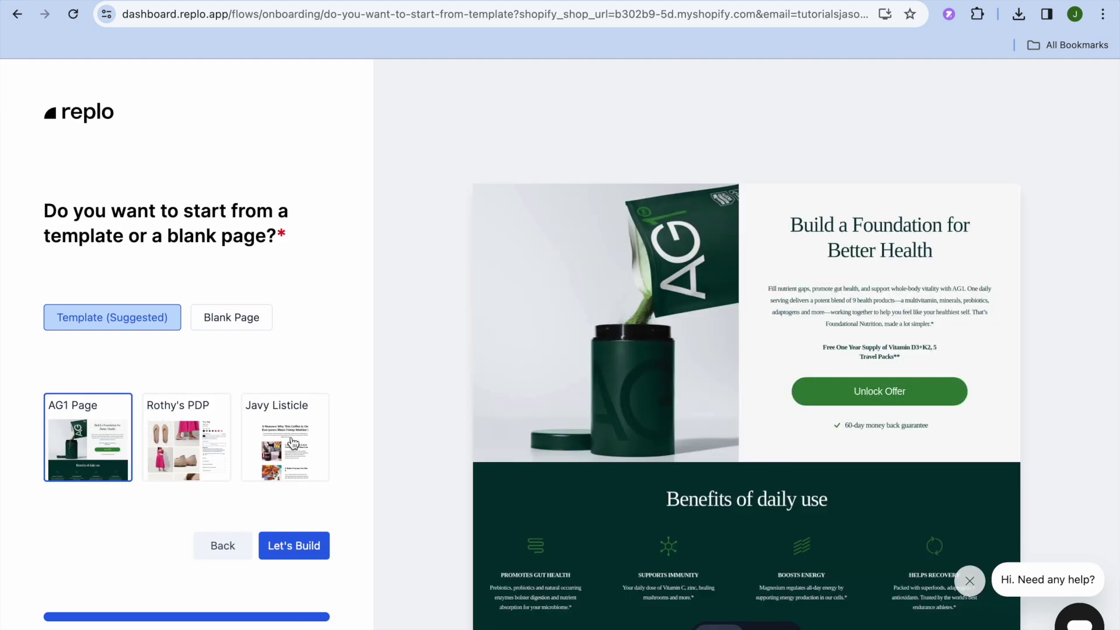
Compare the Rothy's PDP, Javy Listicle and AG1 templates, then build with Rothy's PDP.
{"action": "left_click", "coordinate": [182, 449]}
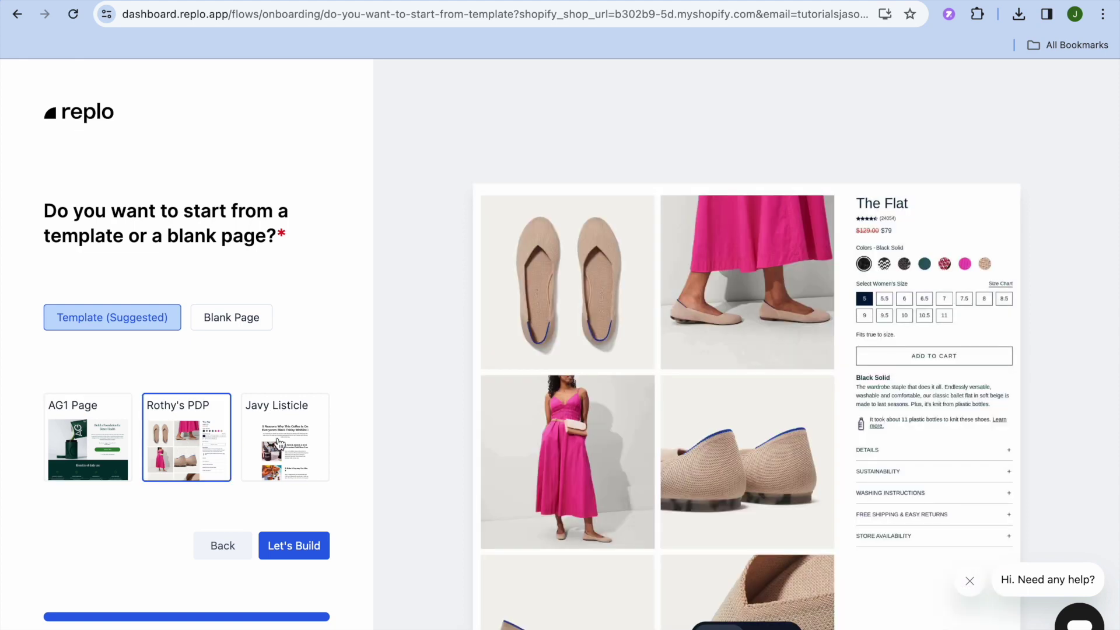
{"action": "left_click", "coordinate": [279, 445]}
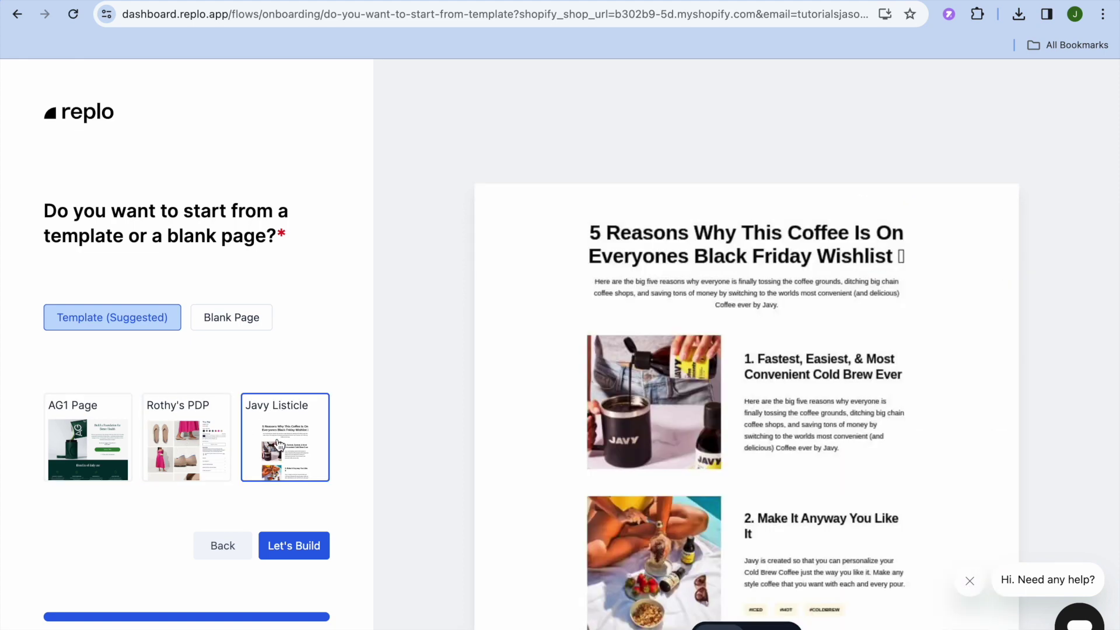
{"action": "left_click", "coordinate": [216, 450]}
{"action": "left_click", "coordinate": [118, 456]}
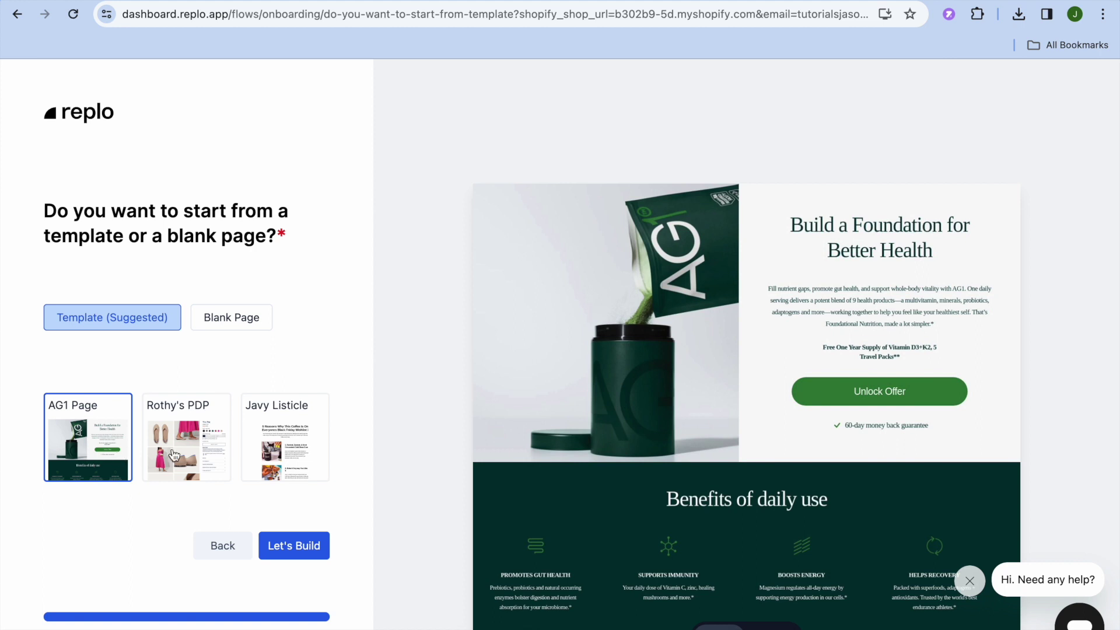
{"action": "left_click", "coordinate": [178, 456]}
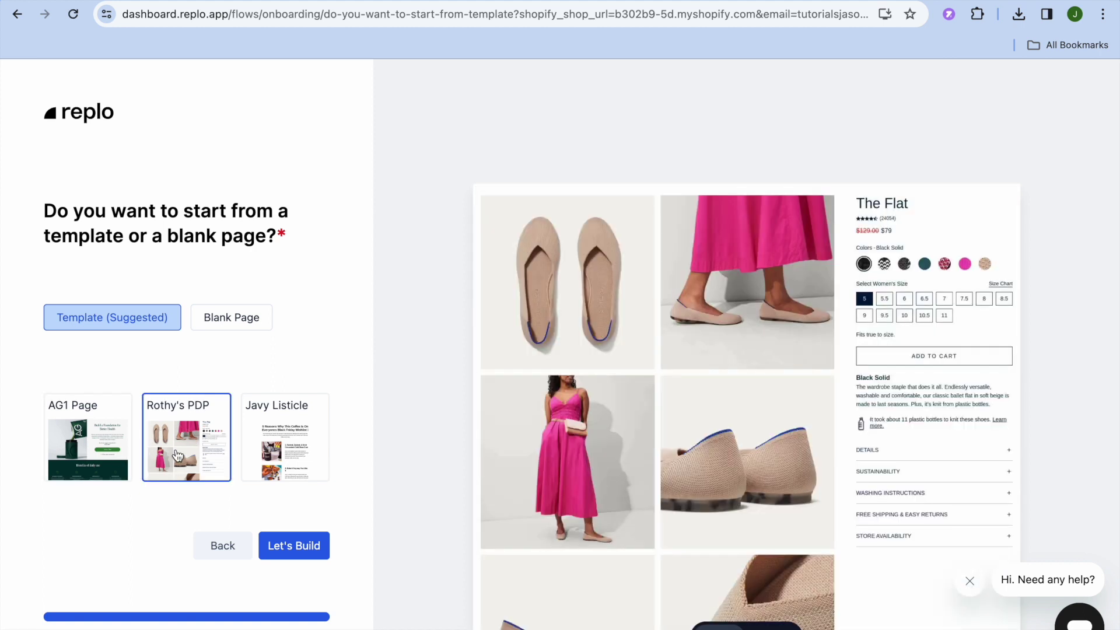
{"action": "left_click", "coordinate": [306, 560]}
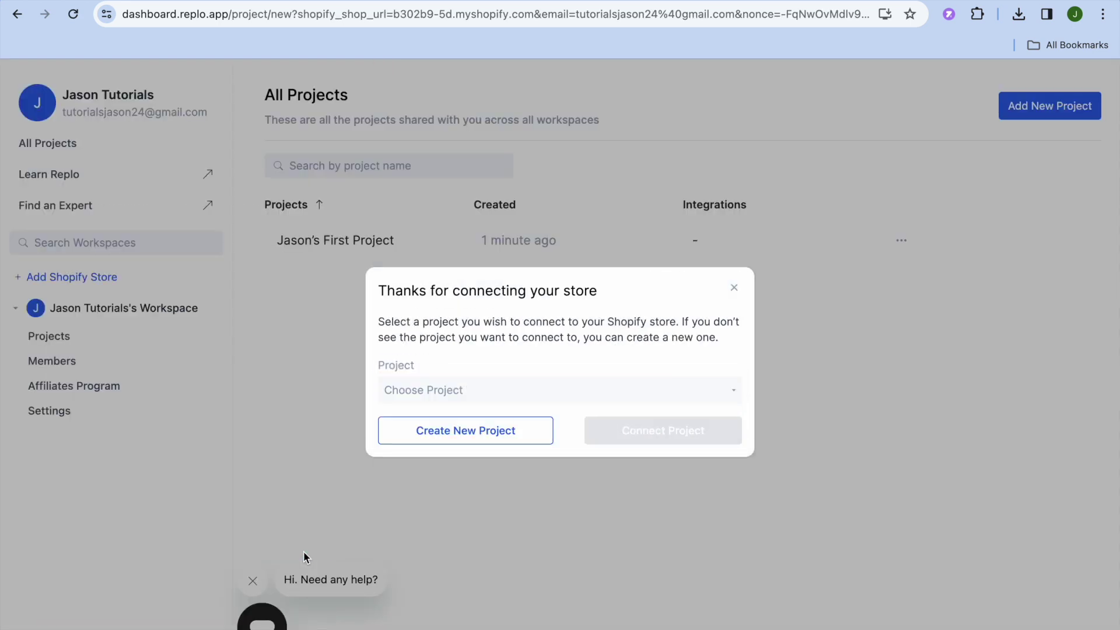
Create a new Replo project called 'test'.
{"action": "left_click", "coordinate": [513, 436]}
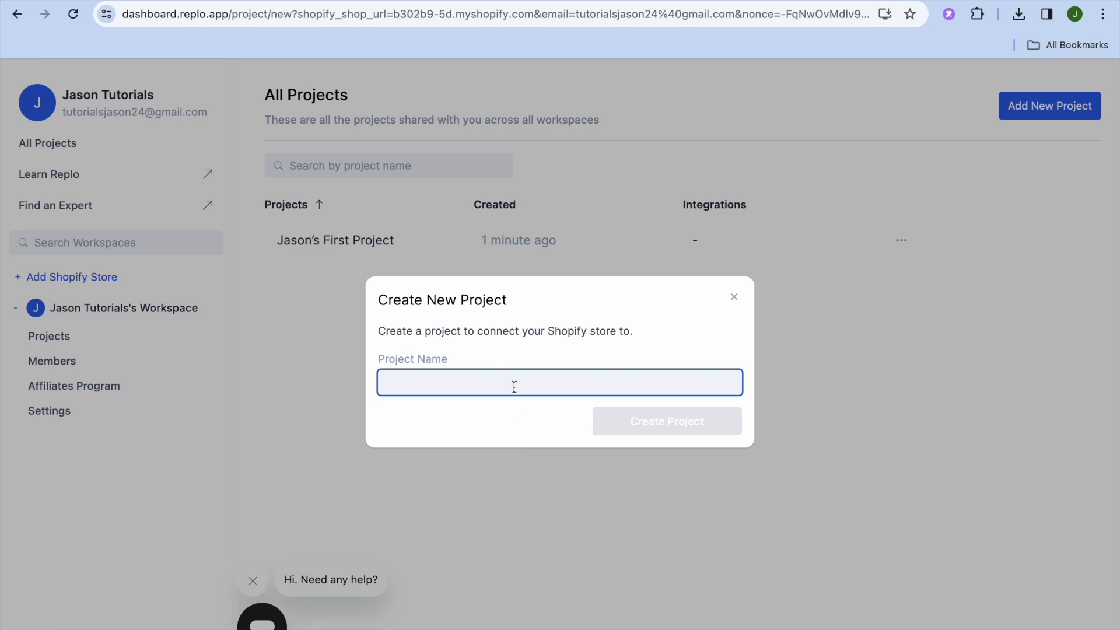
{"action": "type", "text": "test"}
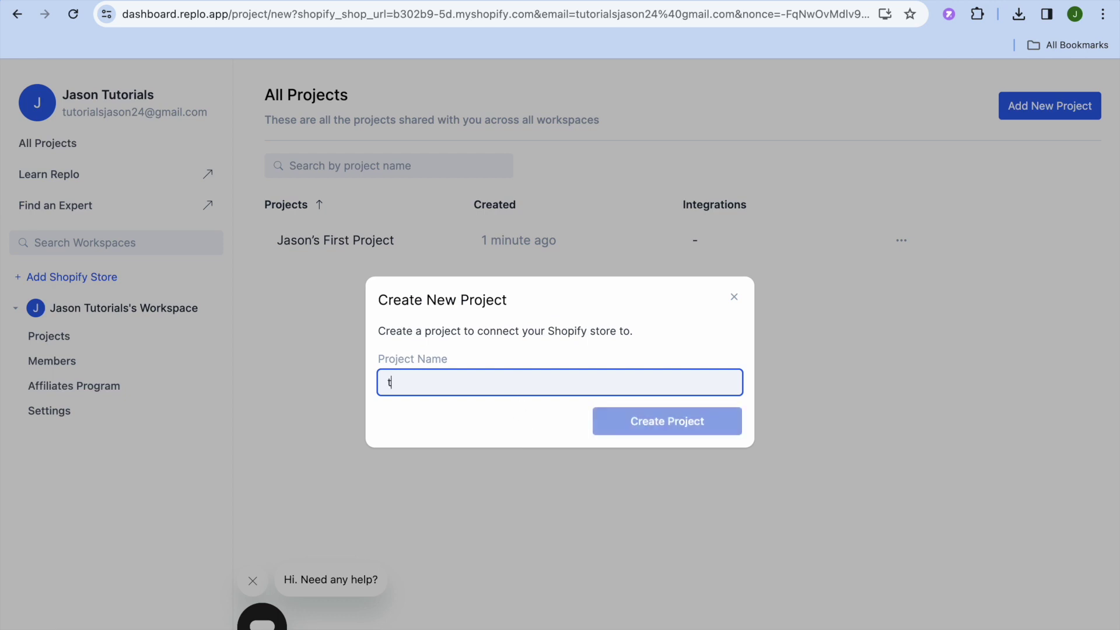
{"action": "left_click", "coordinate": [699, 424]}
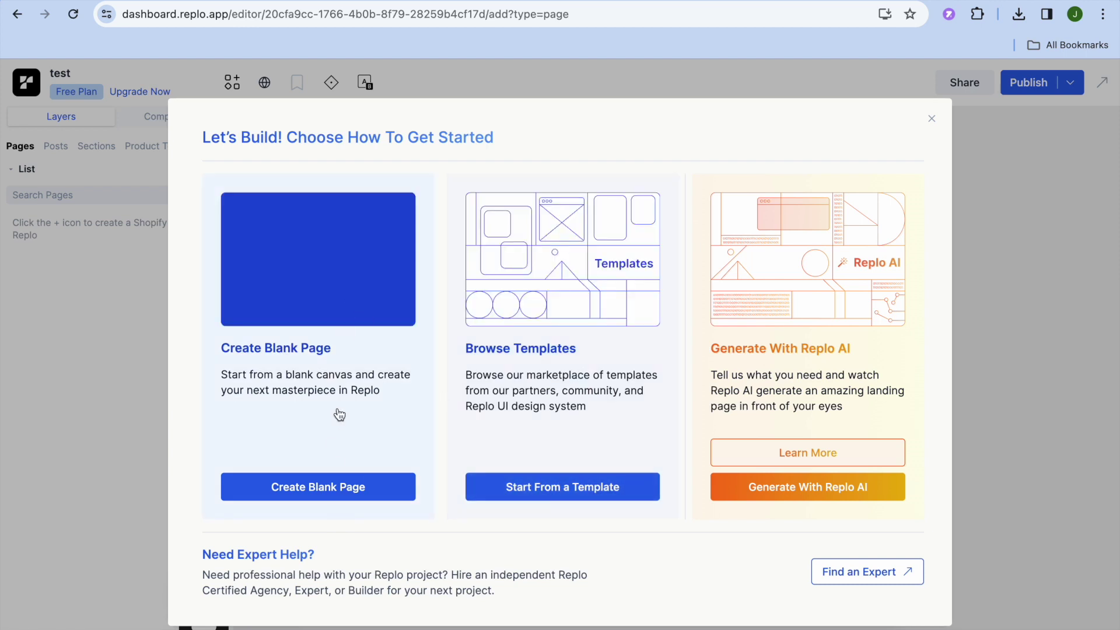
Filter the template marketplace to Landing Pages and start a new page from the Hims Landing Page template.
{"action": "left_click", "coordinate": [501, 491]}
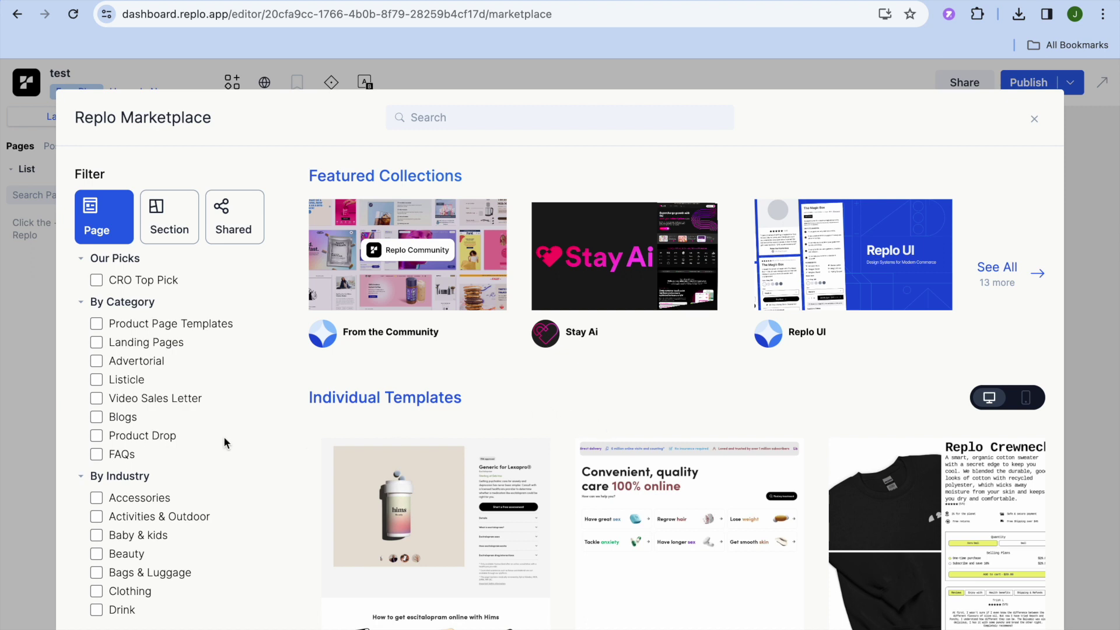
{"action": "left_click", "coordinate": [96, 323]}
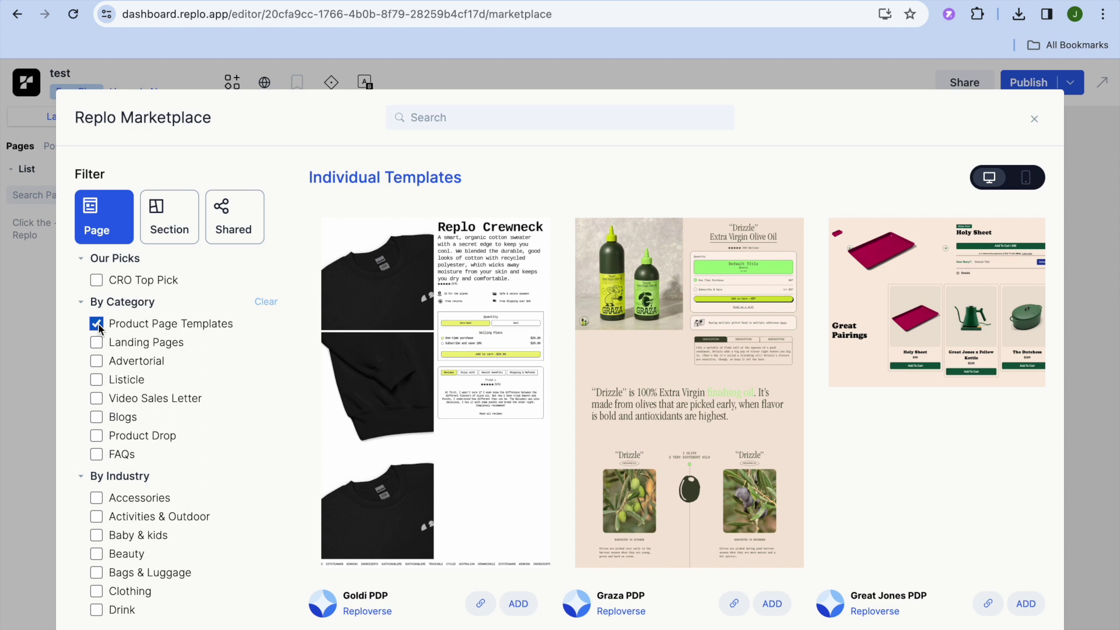
{"action": "mouse_move", "coordinate": [660, 414]}
{"action": "left_click", "coordinate": [95, 323]}
{"action": "left_click", "coordinate": [96, 343]}
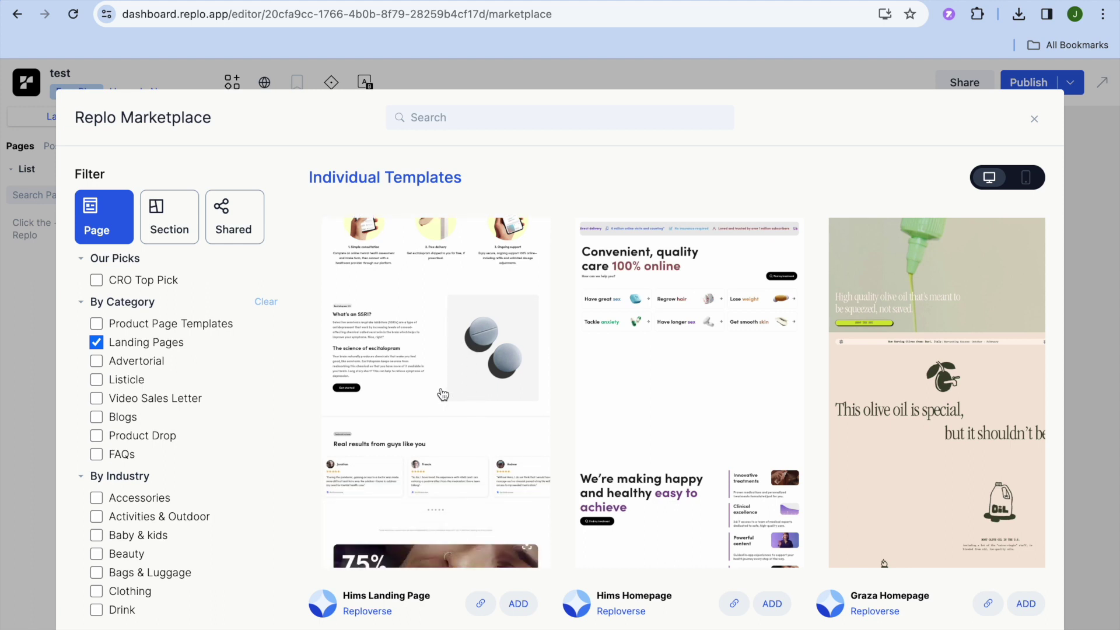
{"action": "left_click", "coordinate": [441, 377]}
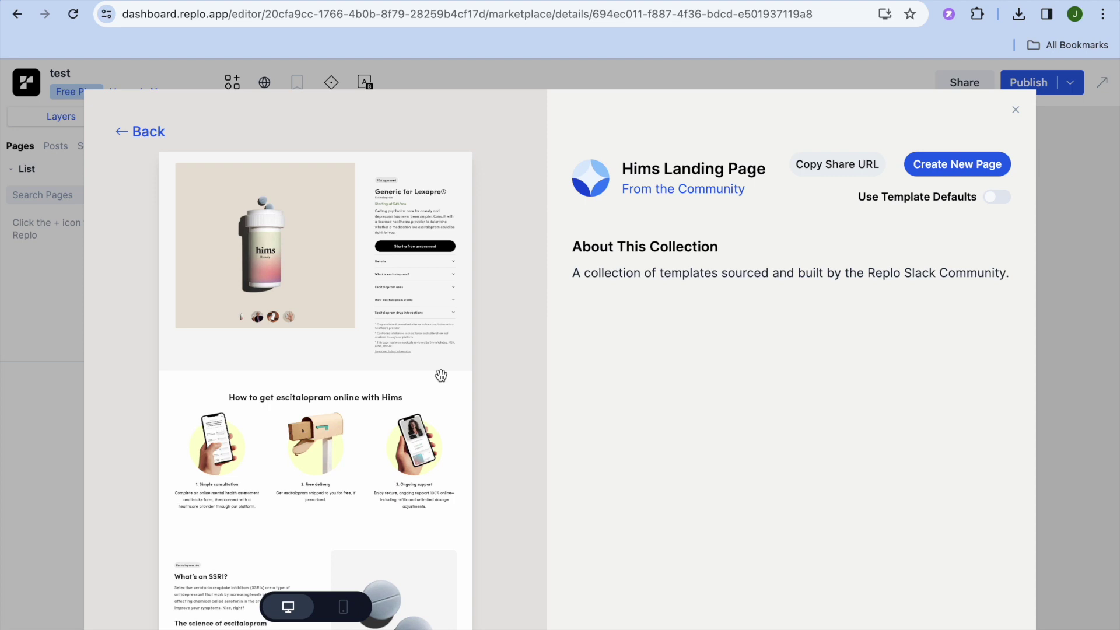
{"action": "left_click", "coordinate": [950, 165]}
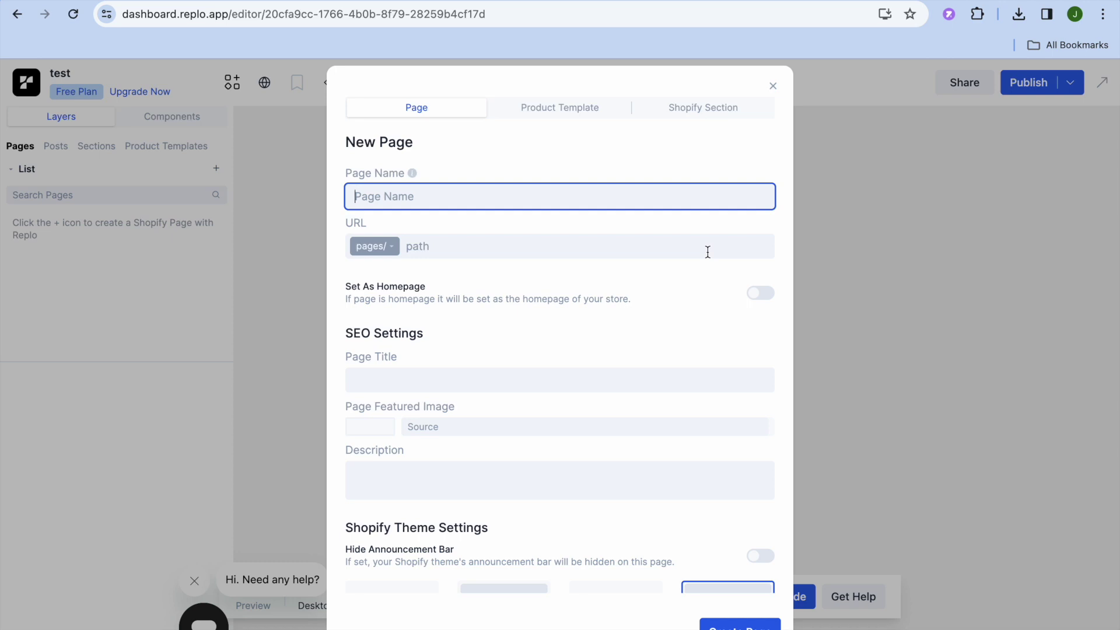
Create the page 'testlanding page' from the Hims template, then switch to the Shopify admin tab.
{"action": "type", "text": "testlan"}
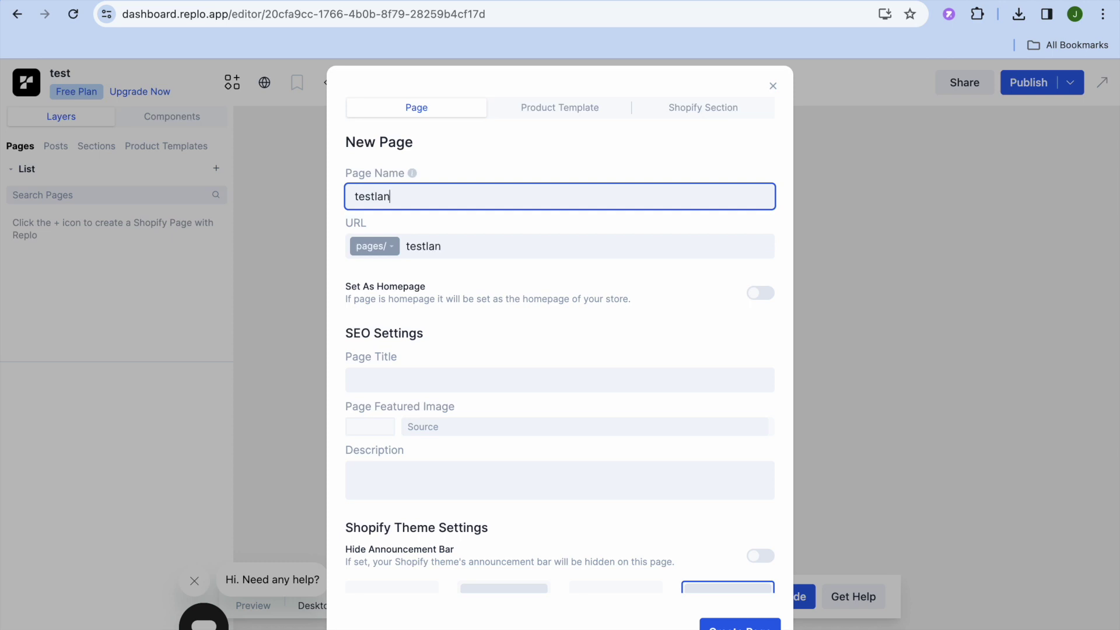
{"action": "type", "text": "ding page"}
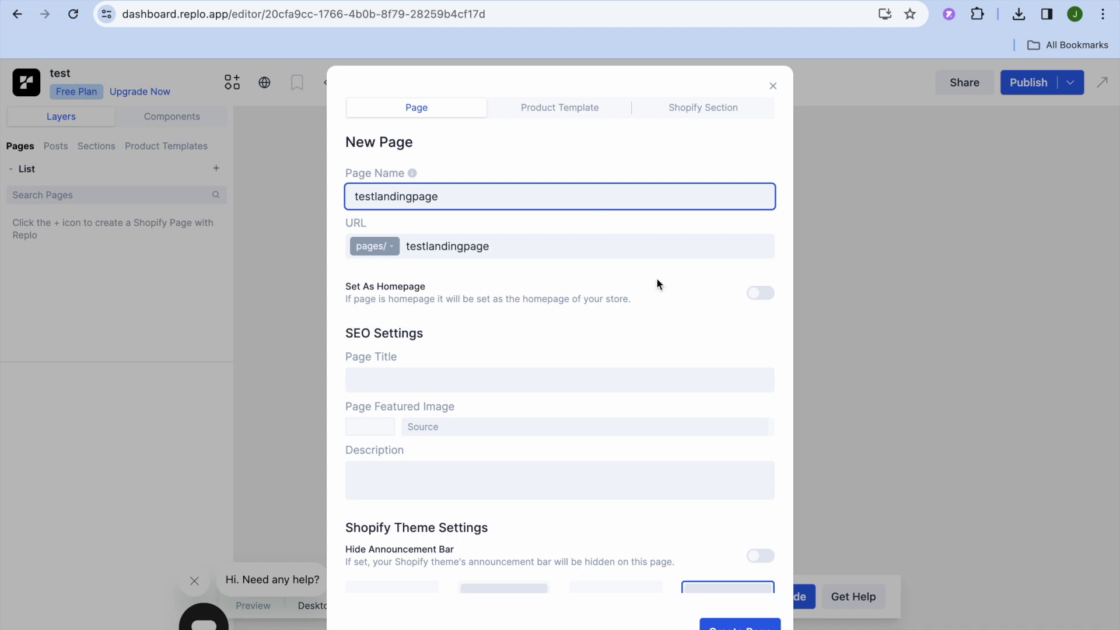
{"action": "left_click", "coordinate": [744, 626]}
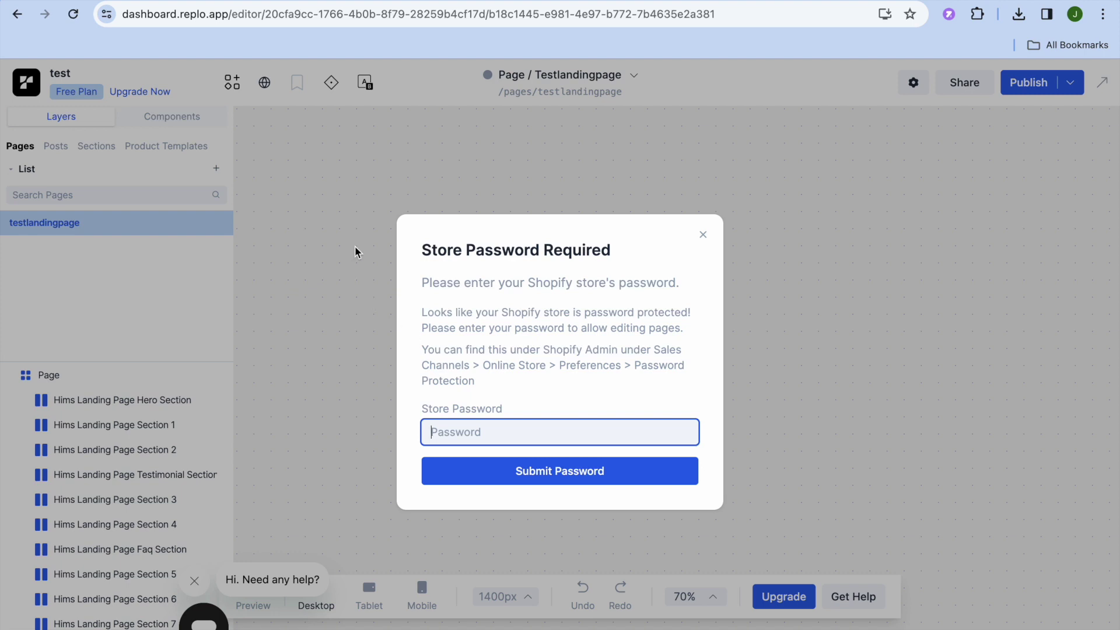
{"action": "key", "text": "ctrl+Tab"}
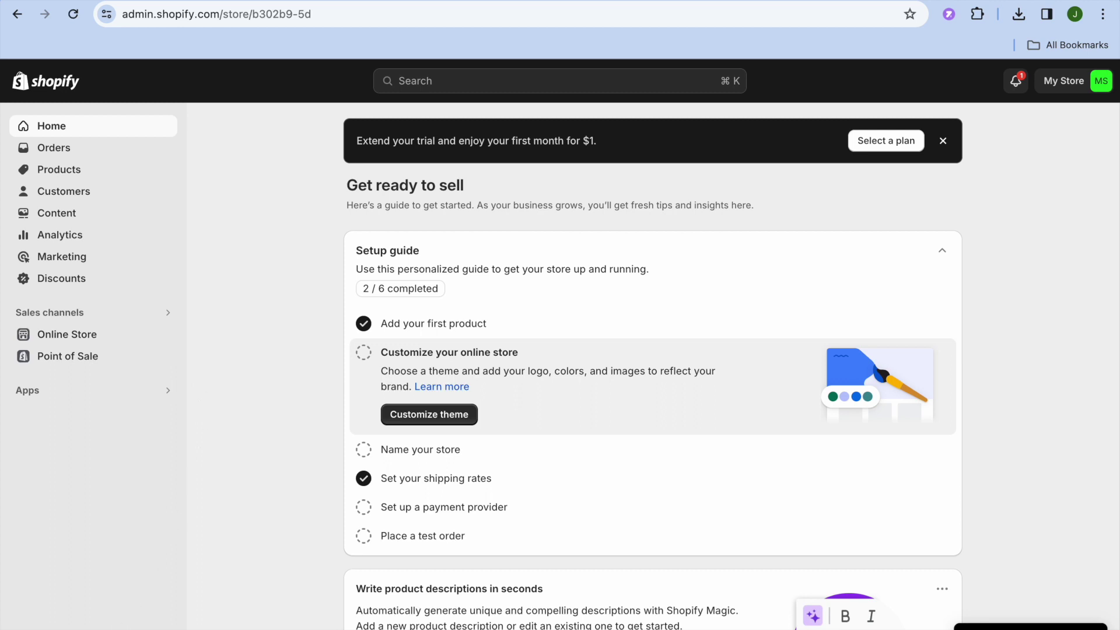
Copy the storefront password from Online Store Preferences' Password protection and return to the Replo tab.
{"action": "left_click", "coordinate": [95, 336]}
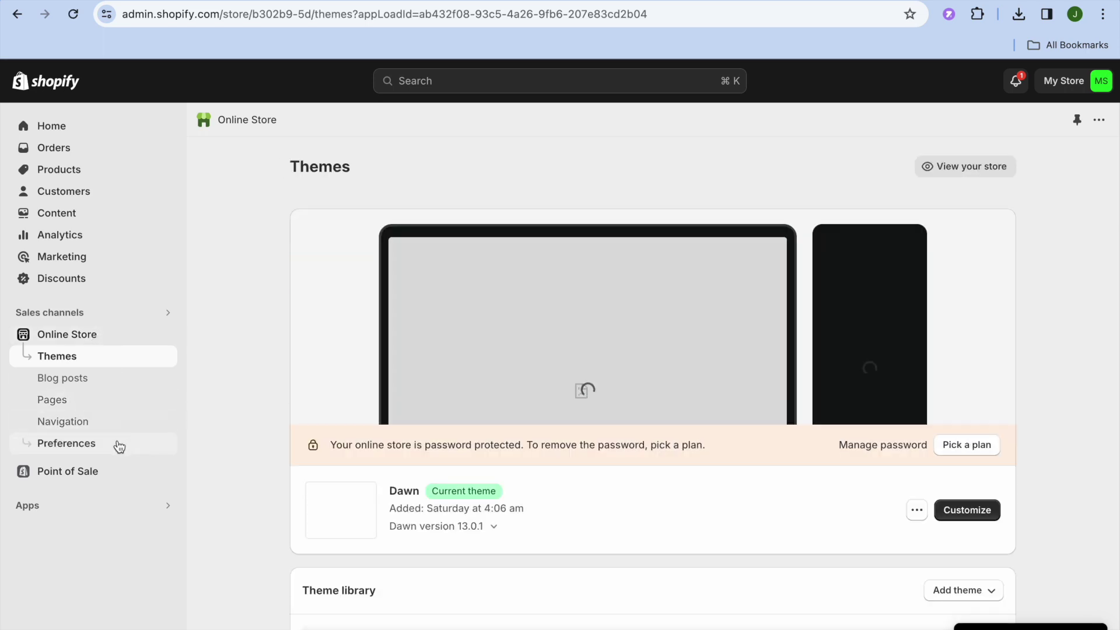
{"action": "left_click", "coordinate": [119, 445]}
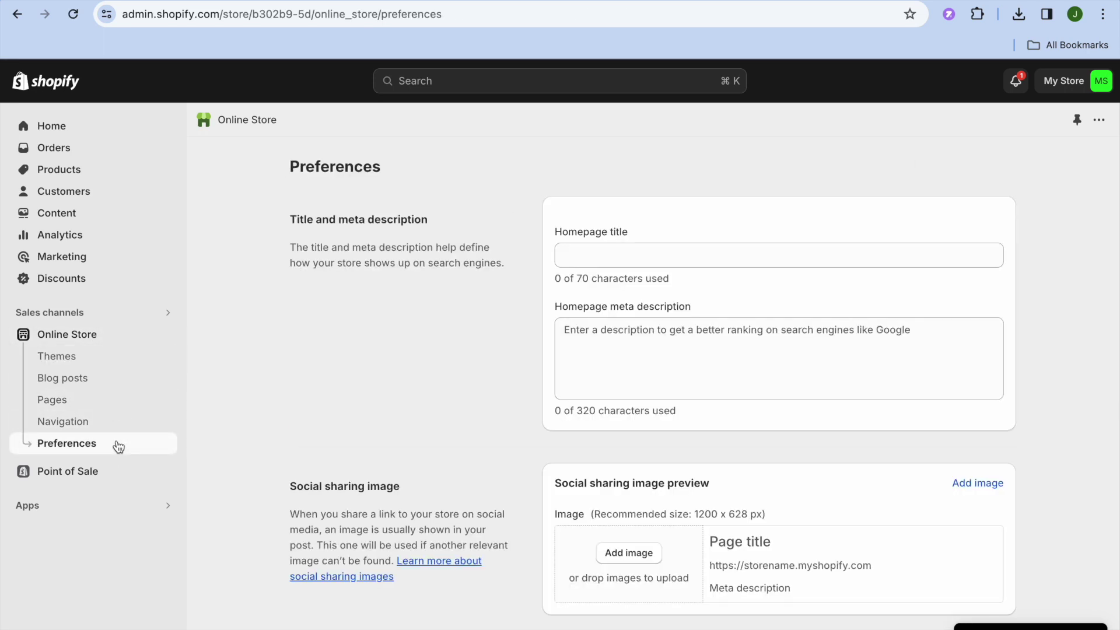
{"action": "scroll", "coordinate": [382, 380], "scroll_direction": "down", "scroll_amount": 6}
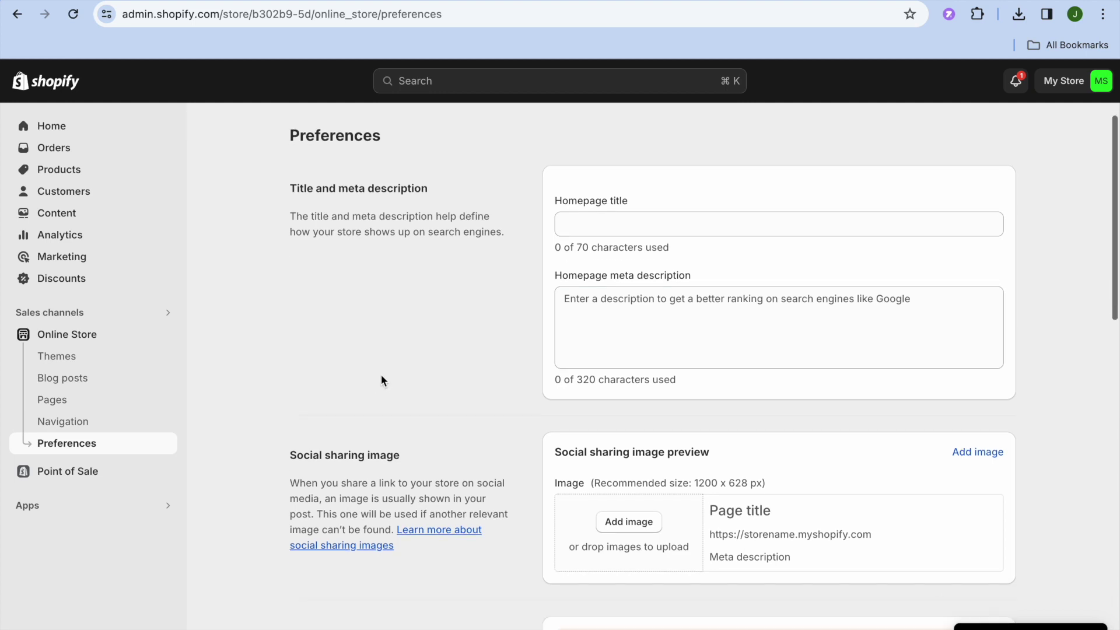
{"action": "scroll", "coordinate": [382, 379], "scroll_direction": "down", "scroll_amount": 10}
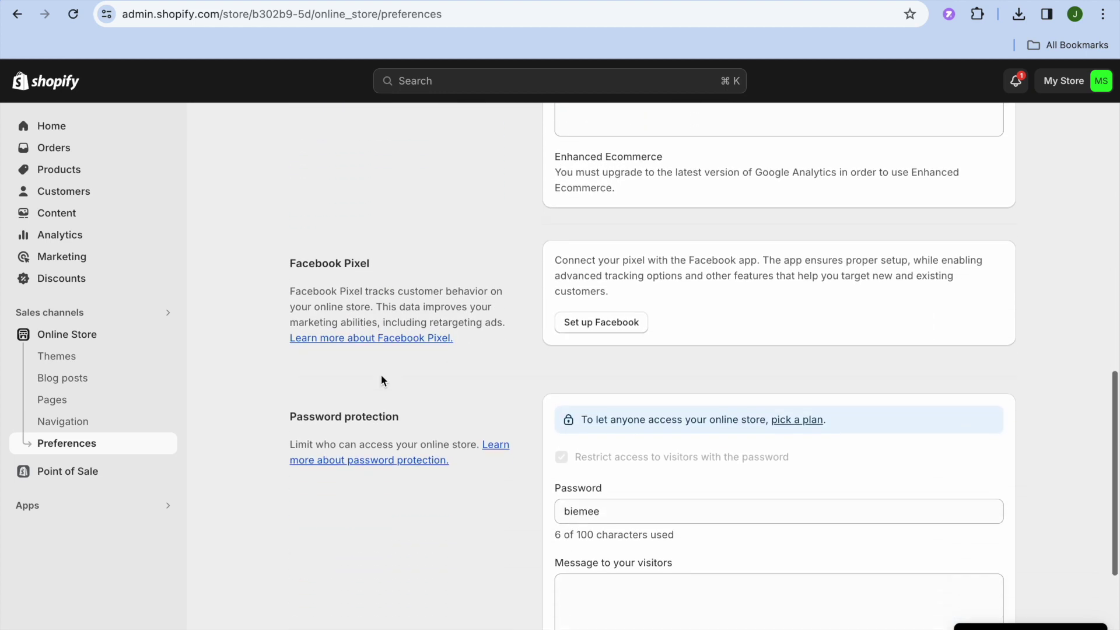
{"action": "left_click_drag", "start_coordinate": [614, 273], "coordinate": [542, 275]}
{"action": "key", "text": "ctrl+c"}
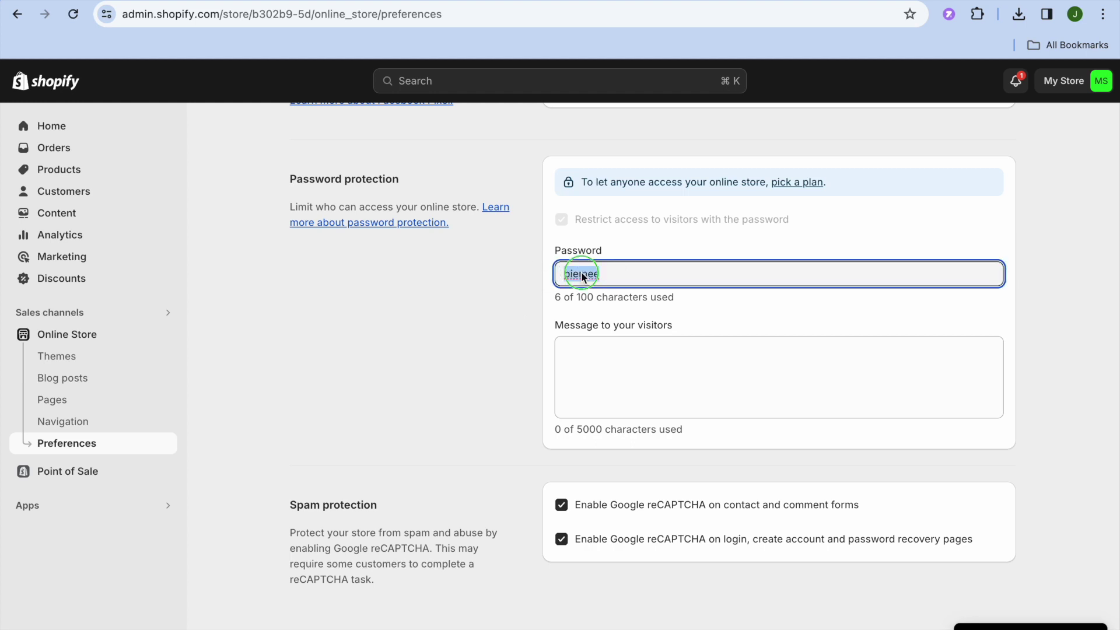
{"action": "right_click", "coordinate": [583, 272]}
{"action": "left_click", "coordinate": [604, 452]}
{"action": "key", "text": "ctrl+Tab"}
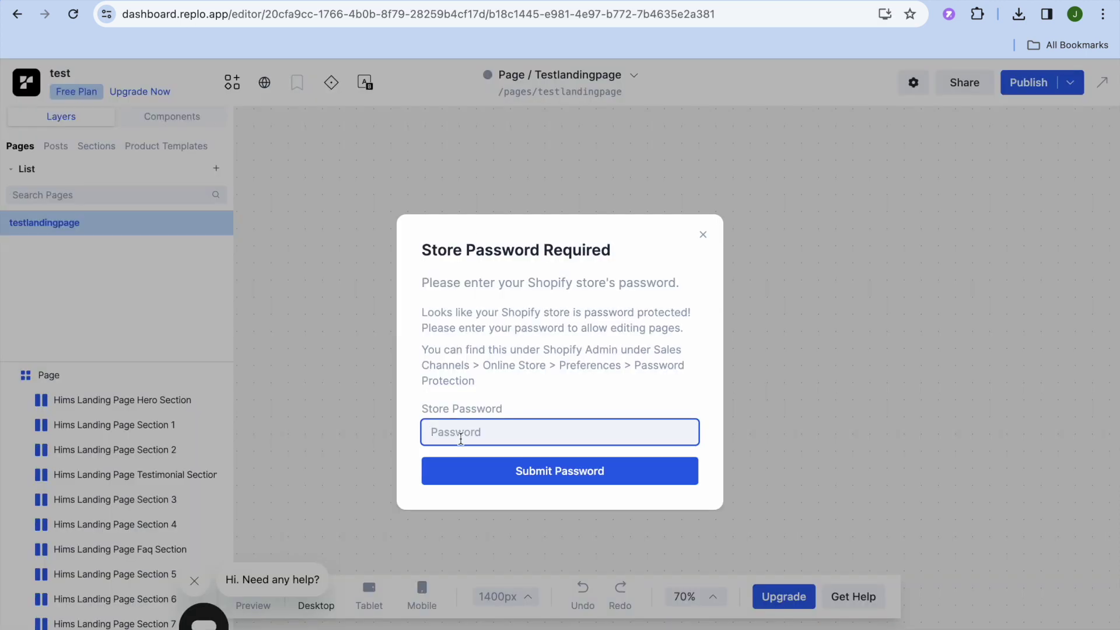
Paste and submit the store password, dismiss the onboarding tip, and select the Hims bottle hero image.
{"action": "right_click", "coordinate": [463, 433]}
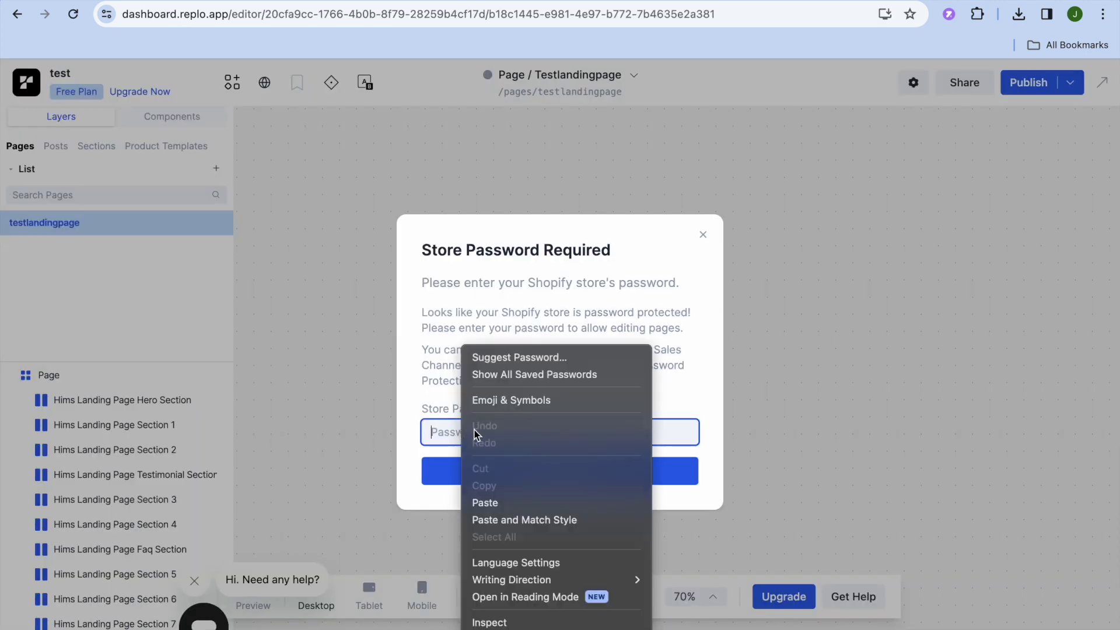
{"action": "left_click", "coordinate": [485, 504]}
{"action": "left_click", "coordinate": [496, 471]}
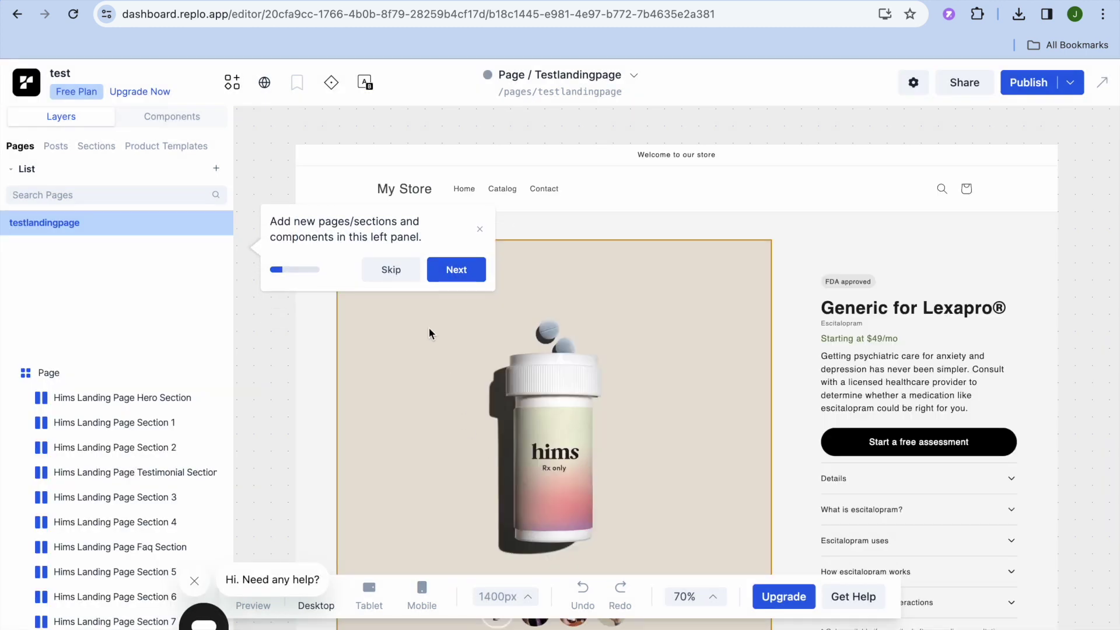
{"action": "left_click", "coordinate": [480, 230]}
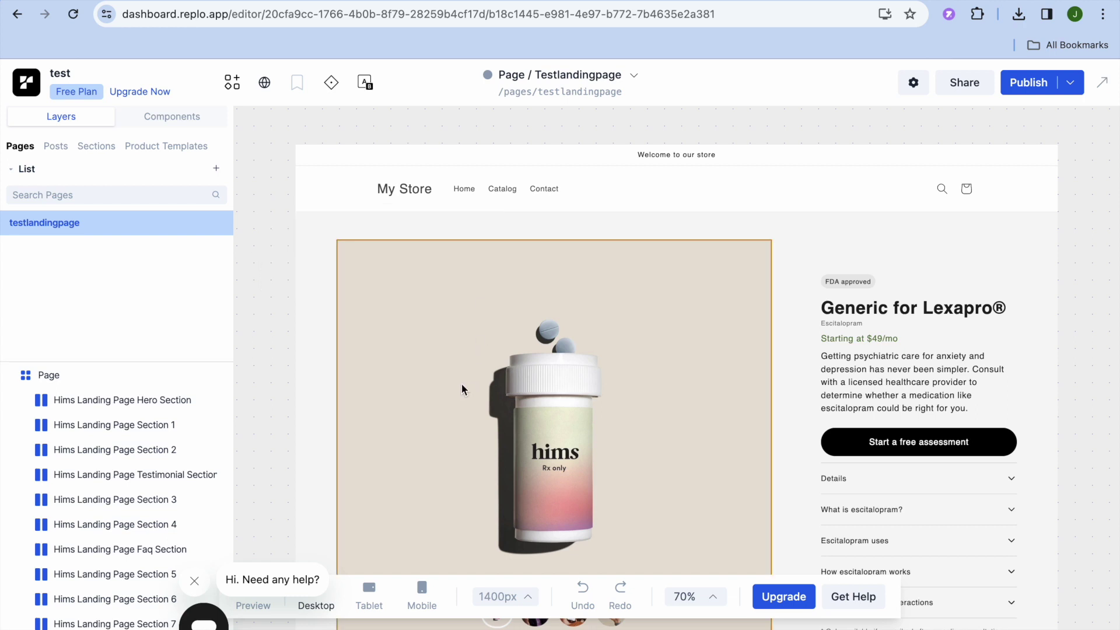
{"action": "left_click", "coordinate": [439, 348]}
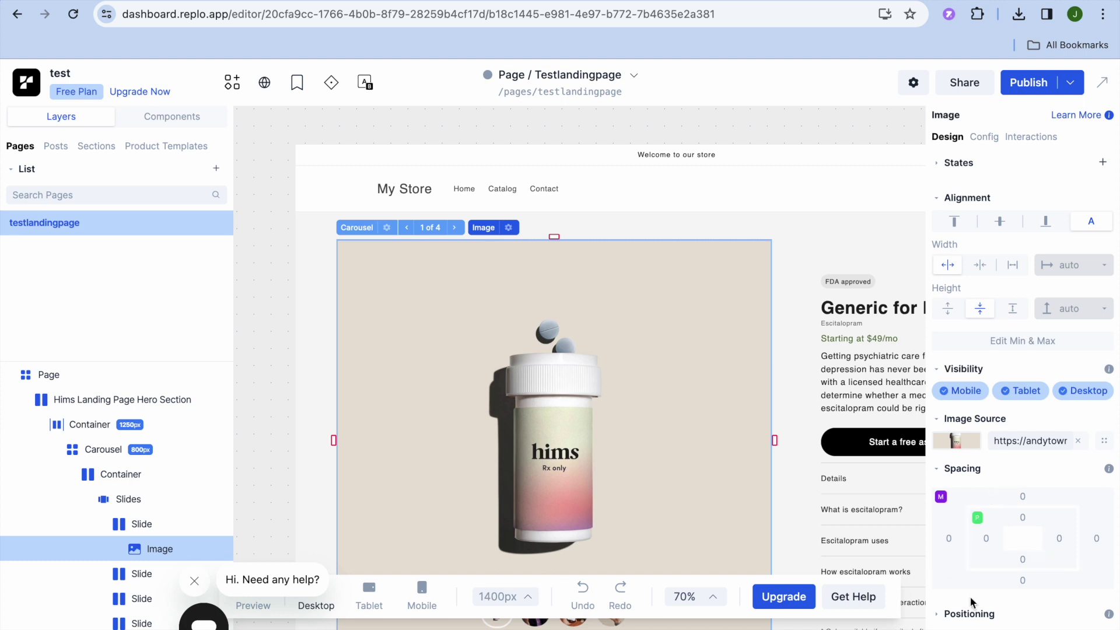
{"action": "left_click", "coordinate": [967, 446]}
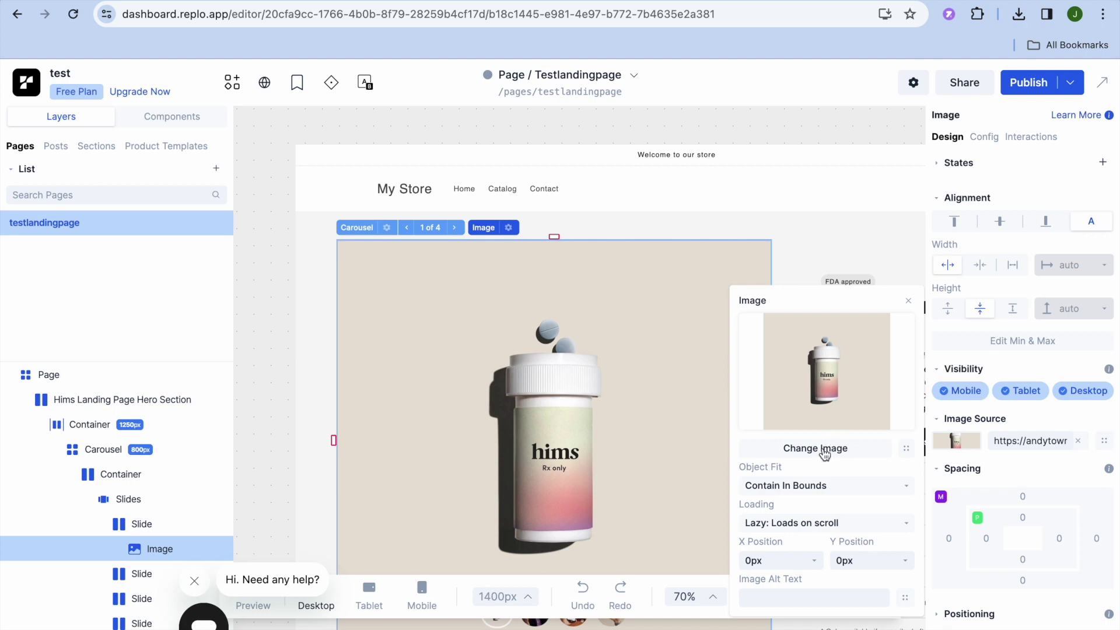
{"action": "left_click", "coordinate": [909, 301]}
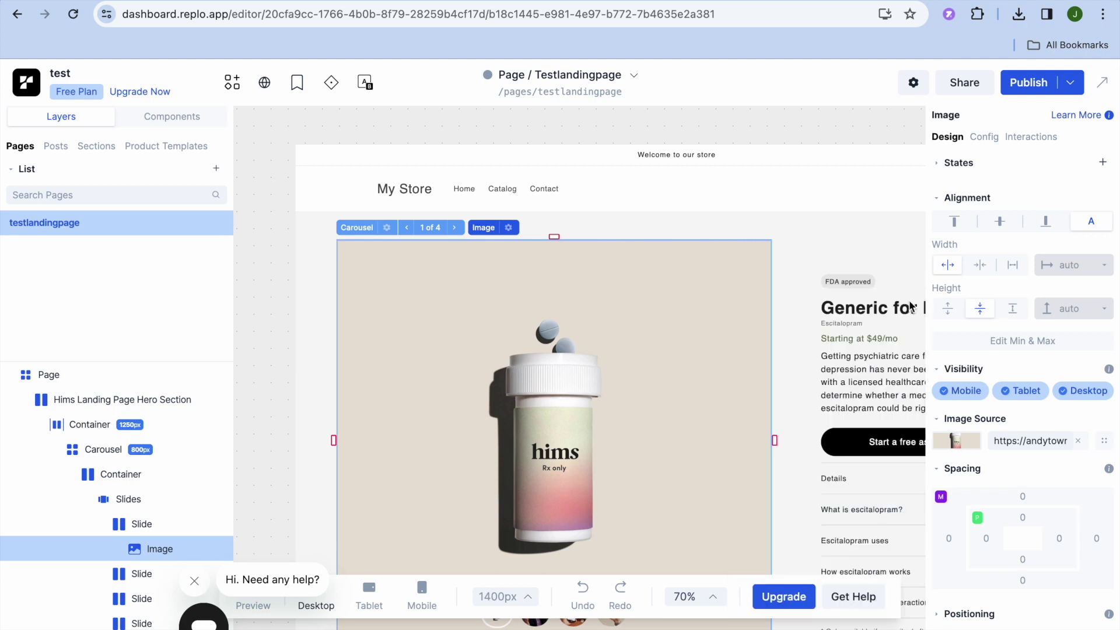
{"action": "left_click", "coordinate": [847, 370]}
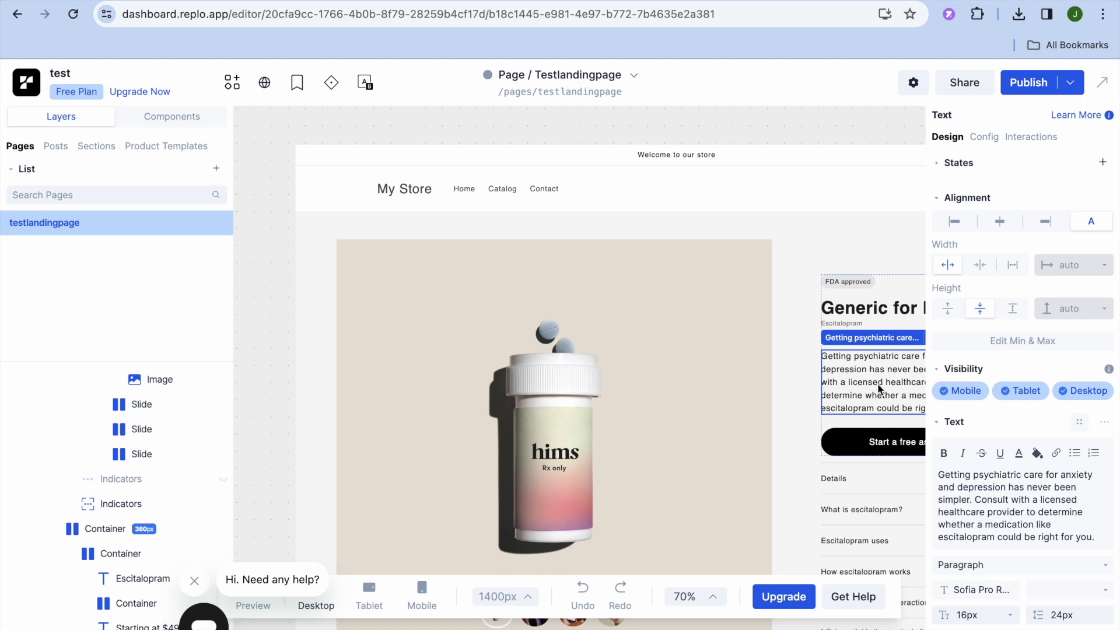
{"action": "left_click", "coordinate": [981, 499]}
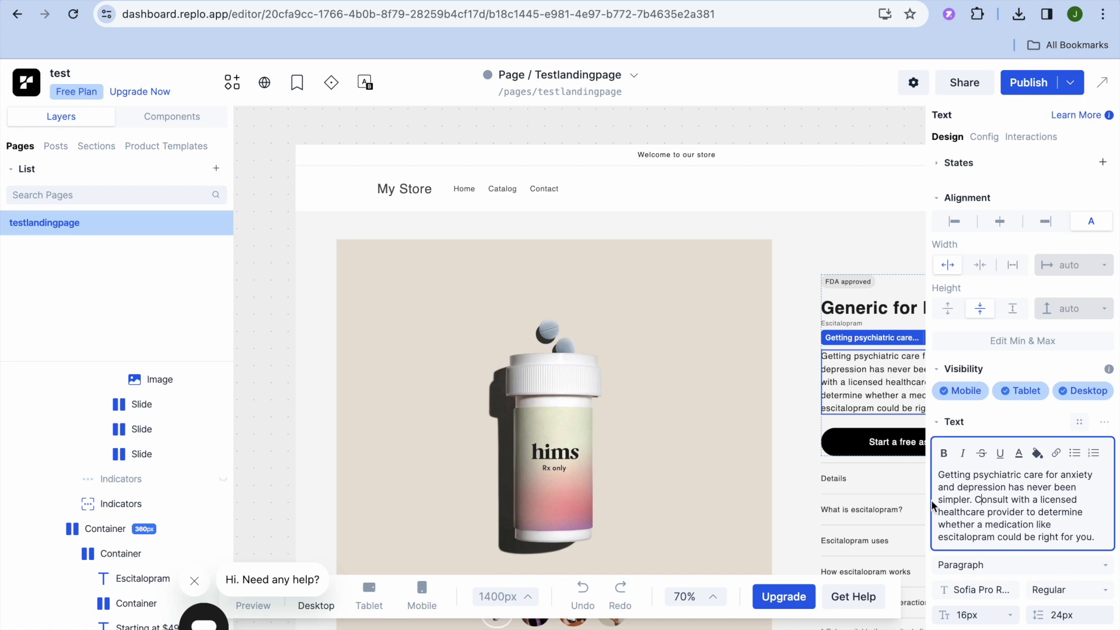
{"action": "left_click", "coordinate": [853, 432]}
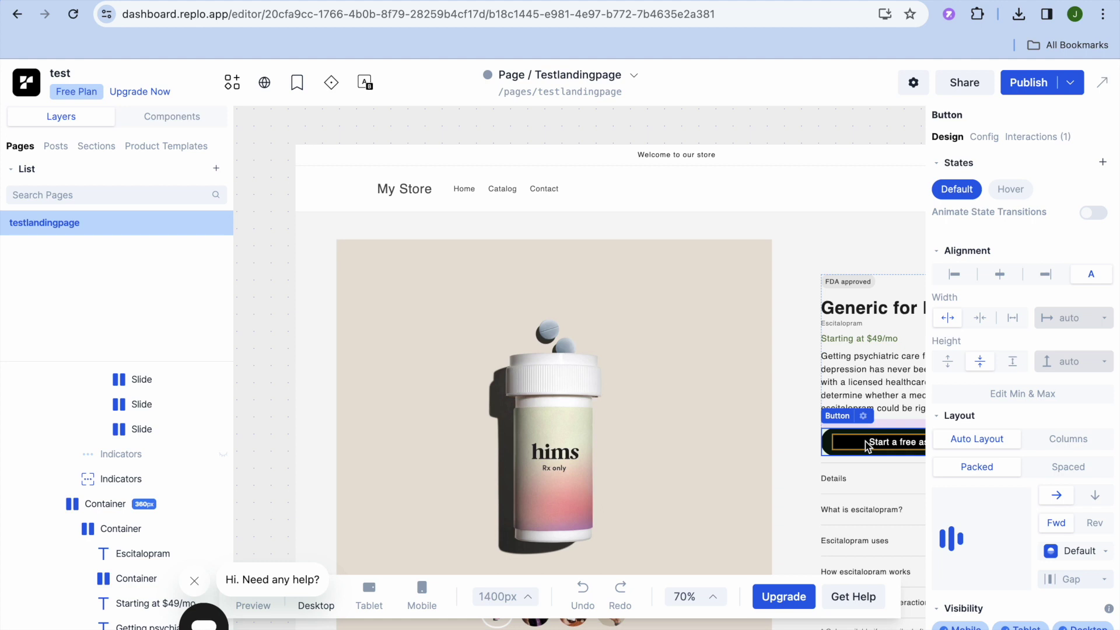
Select the whole Start a free assessment button and collapse its layout settings.
{"action": "left_click", "coordinate": [868, 445]}
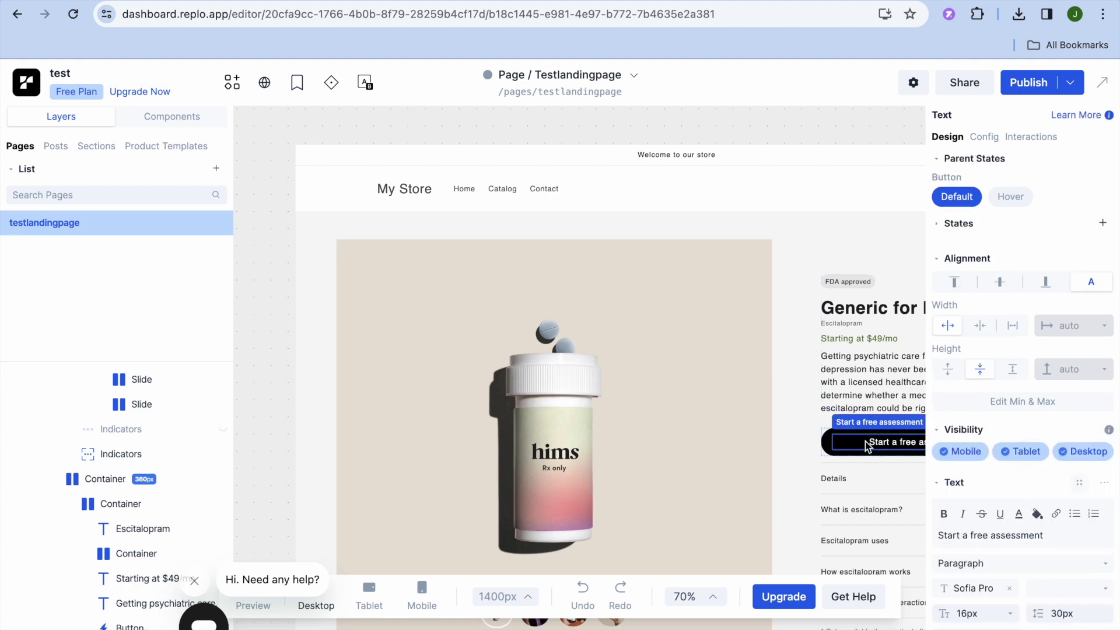
{"action": "left_click", "coordinate": [963, 536]}
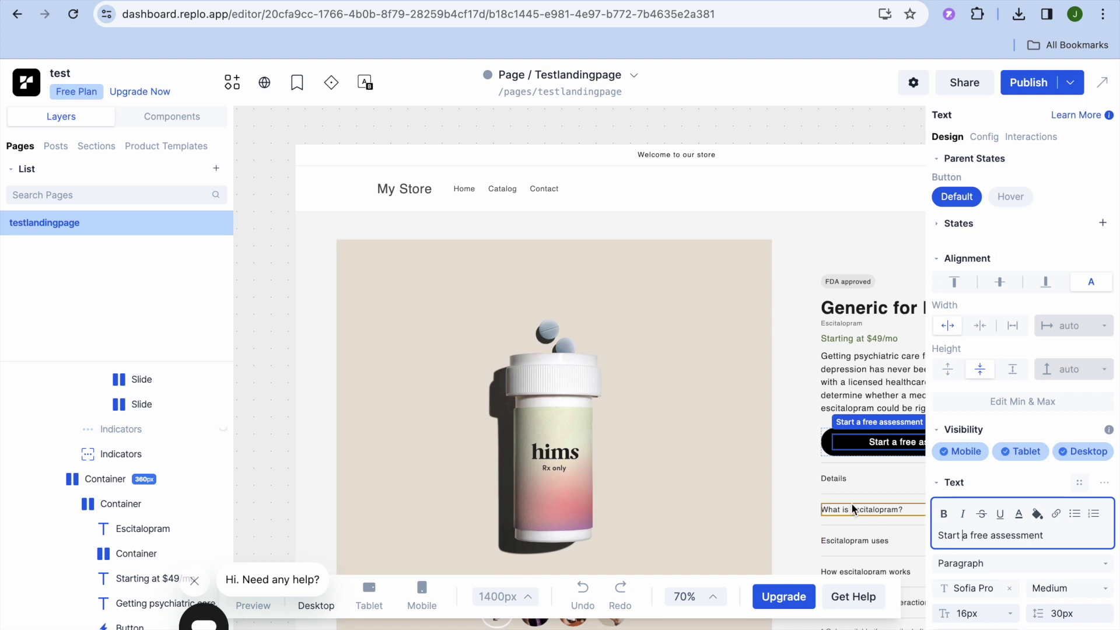
{"action": "left_click", "coordinate": [826, 445]}
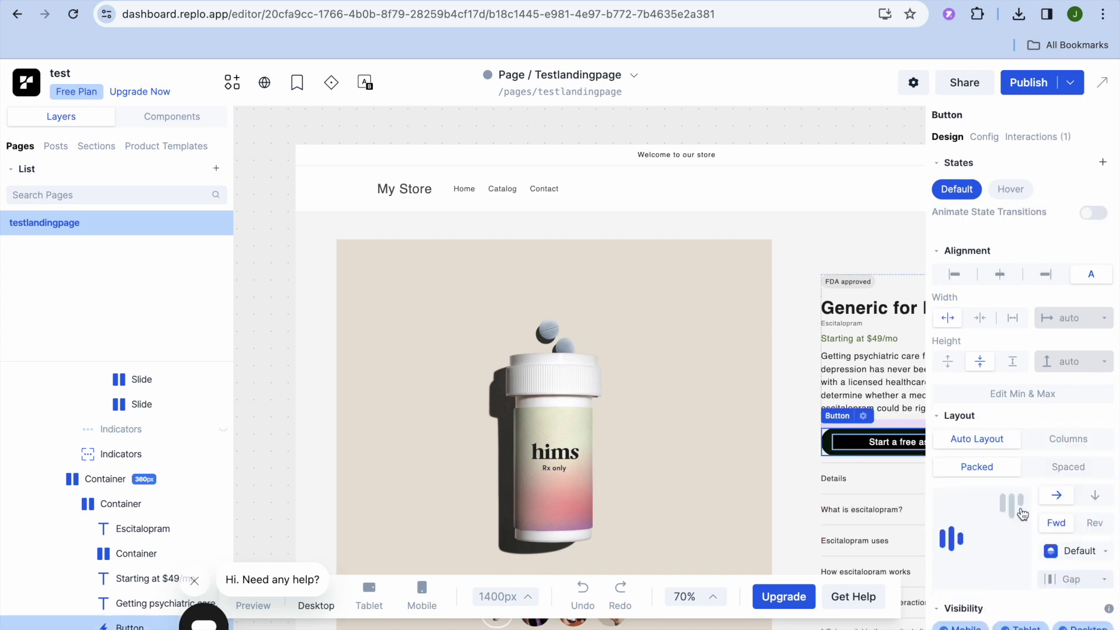
{"action": "left_click", "coordinate": [1049, 418]}
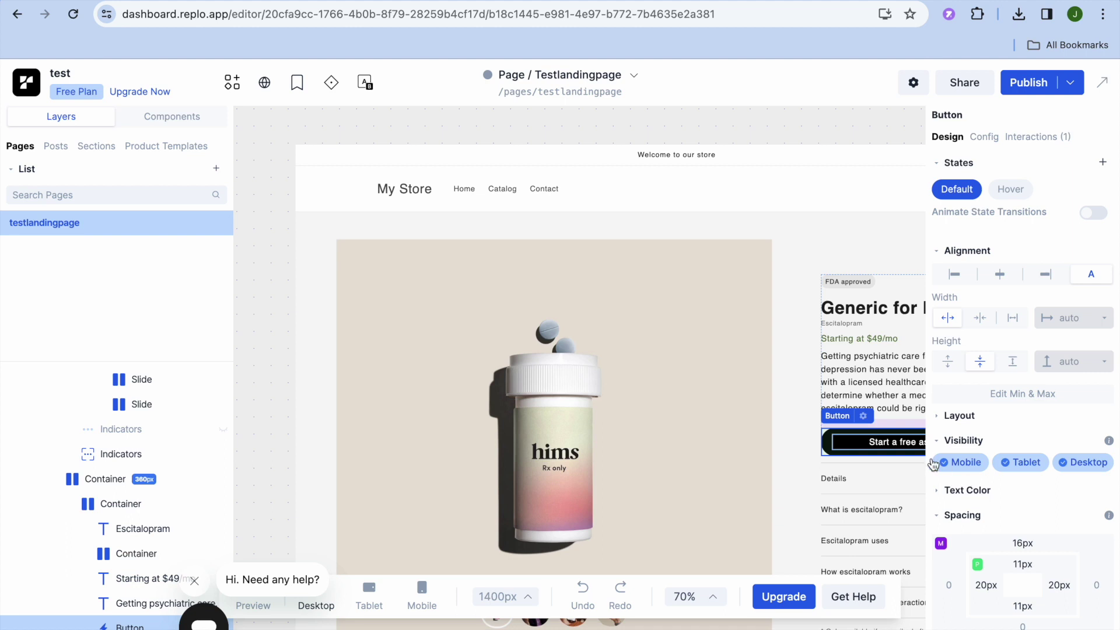
Open the button's interactions and edit its existing On Click 'Redirect to' action.
{"action": "left_click", "coordinate": [863, 416]}
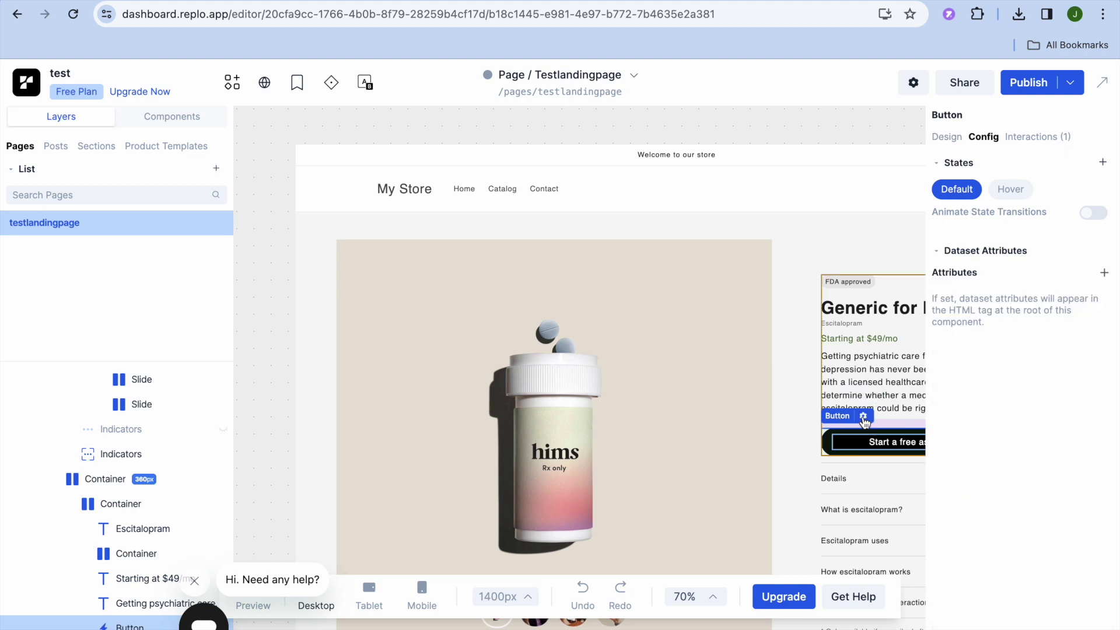
{"action": "mouse_move", "coordinate": [1014, 194]}
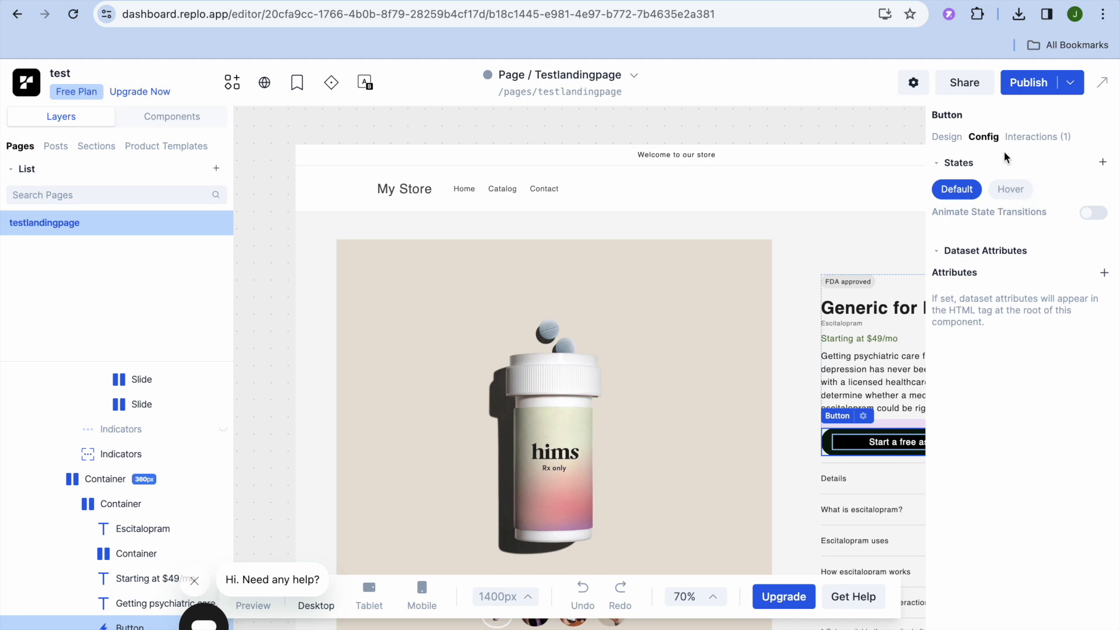
{"action": "left_click", "coordinate": [1029, 138]}
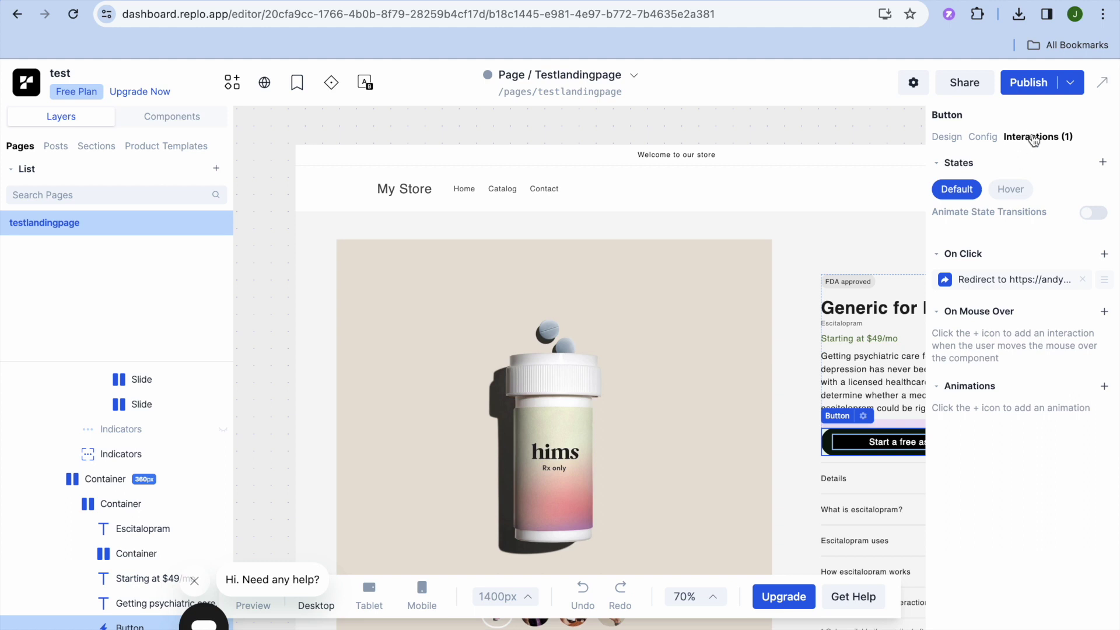
{"action": "left_click", "coordinate": [1023, 283]}
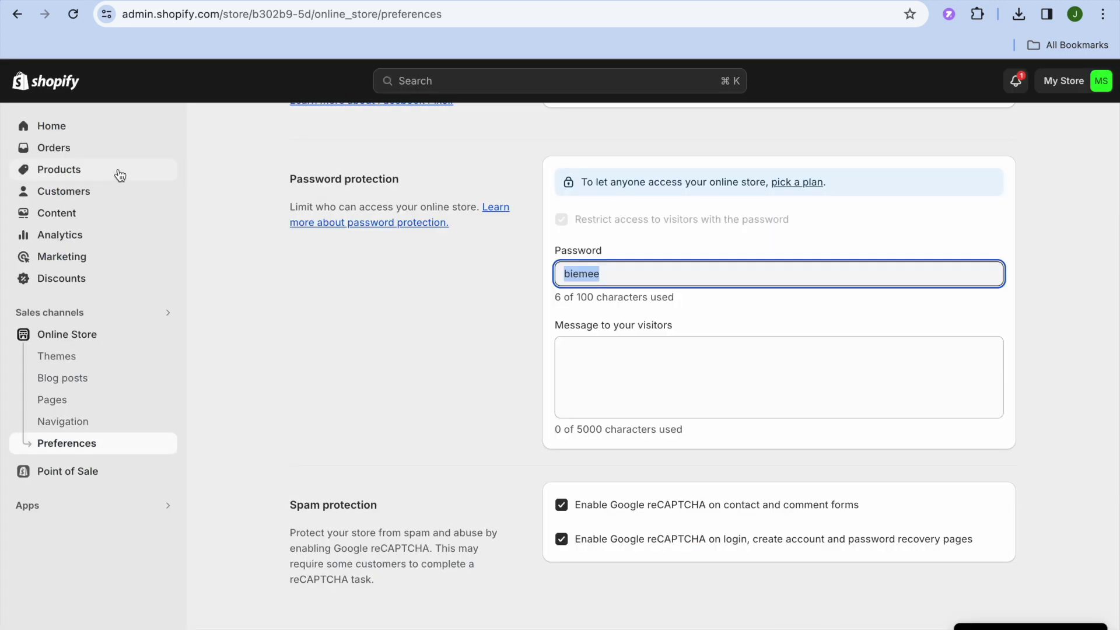
Copy the backpack product preview page's full URL from Shopify, then return to Replo.
{"action": "left_click", "coordinate": [120, 170]}
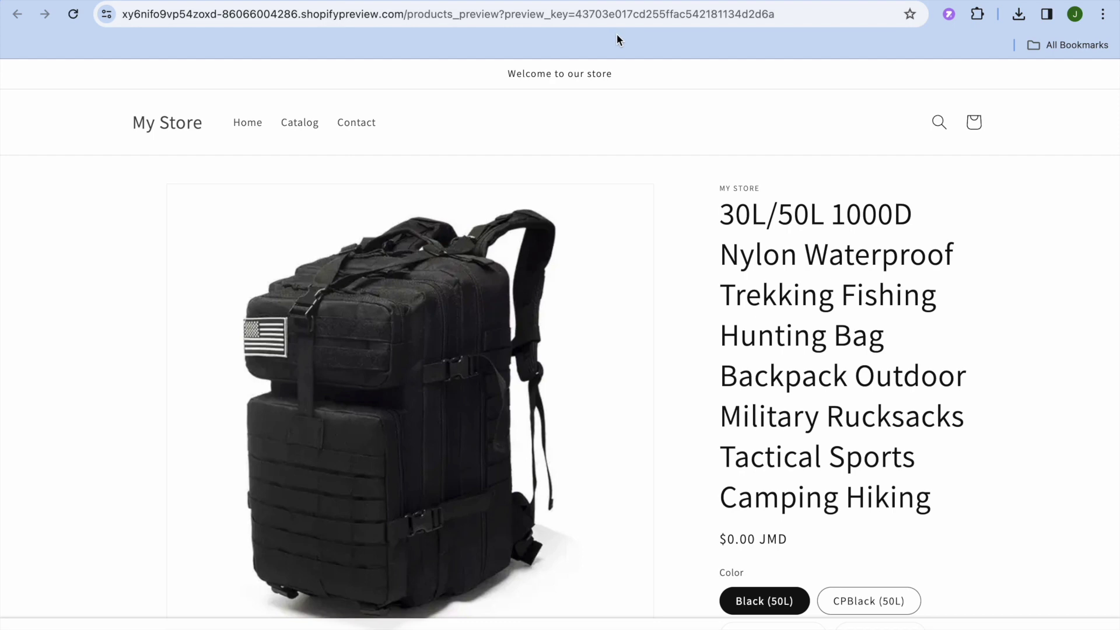
{"action": "left_click", "coordinate": [774, 14]}
{"action": "key", "text": "End"}
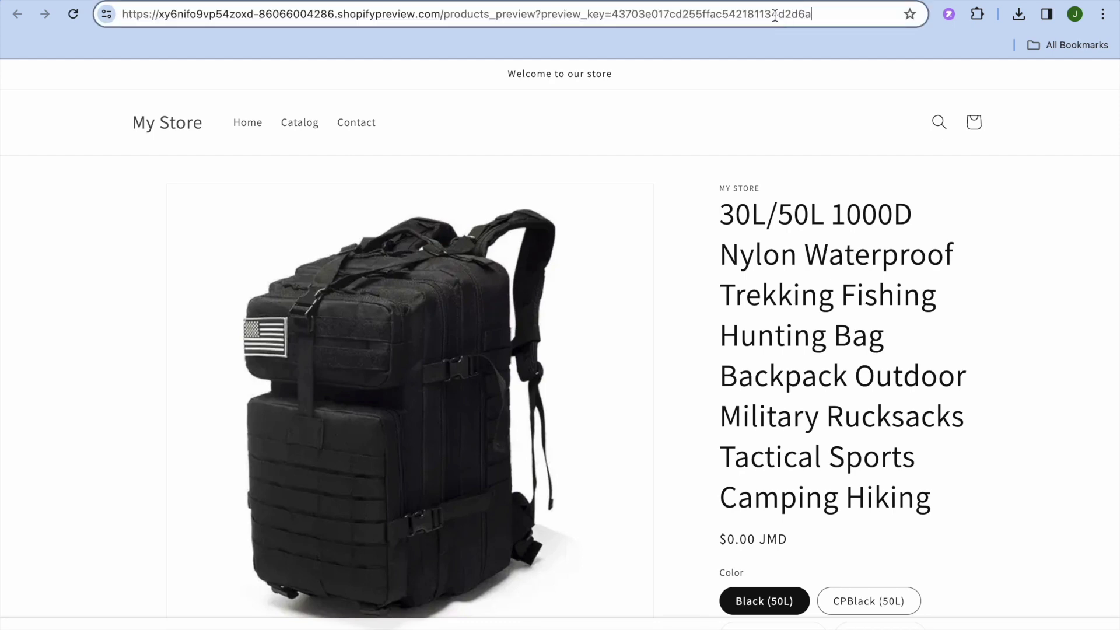
{"action": "left_click_drag", "start_coordinate": [824, 14], "coordinate": [111, 8]}
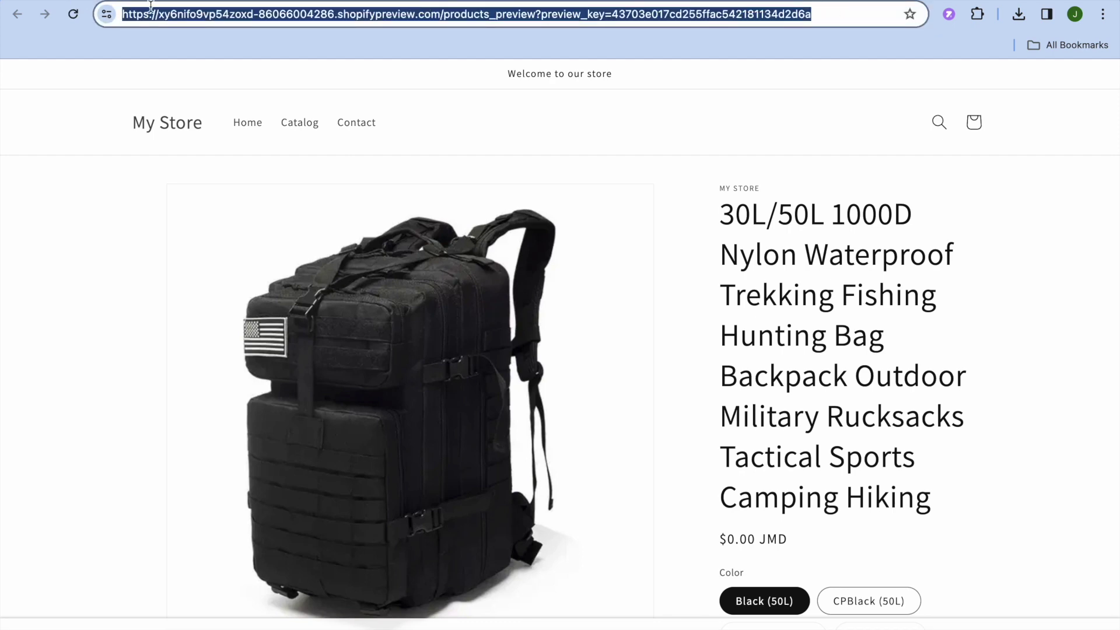
{"action": "right_click", "coordinate": [200, 14]}
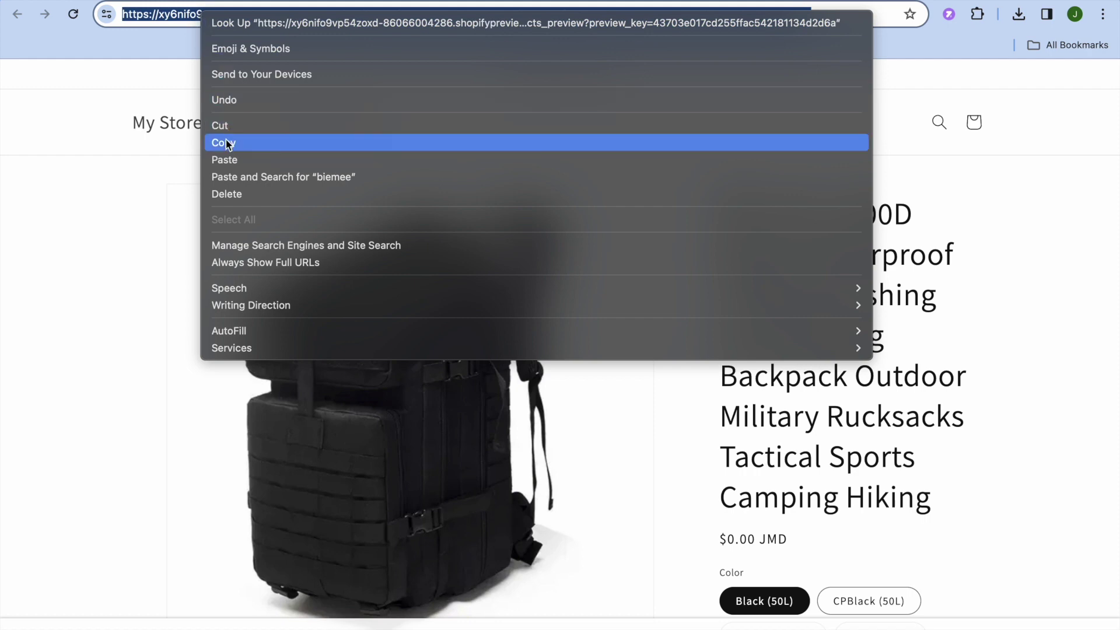
{"action": "left_click", "coordinate": [227, 141]}
{"action": "left_click", "coordinate": [446, 1]}
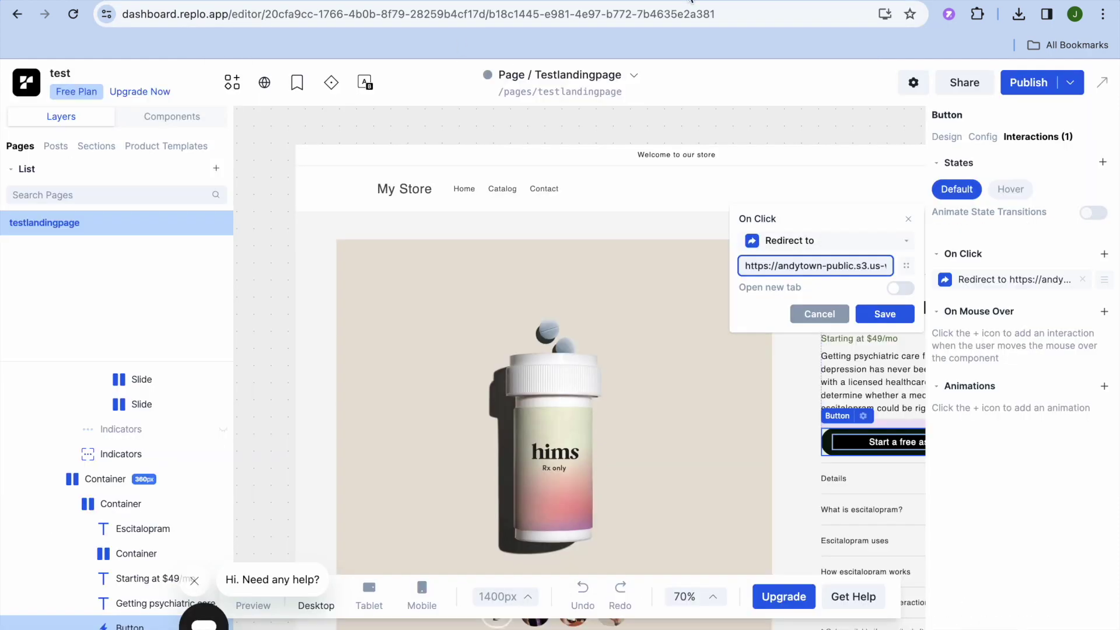
Replace the On Click redirect URL with the pasted backpack product preview address and save.
{"action": "left_click_drag", "start_coordinate": [749, 269], "coordinate": [831, 268]}
{"action": "left_click_drag", "start_coordinate": [746, 269], "coordinate": [880, 269]}
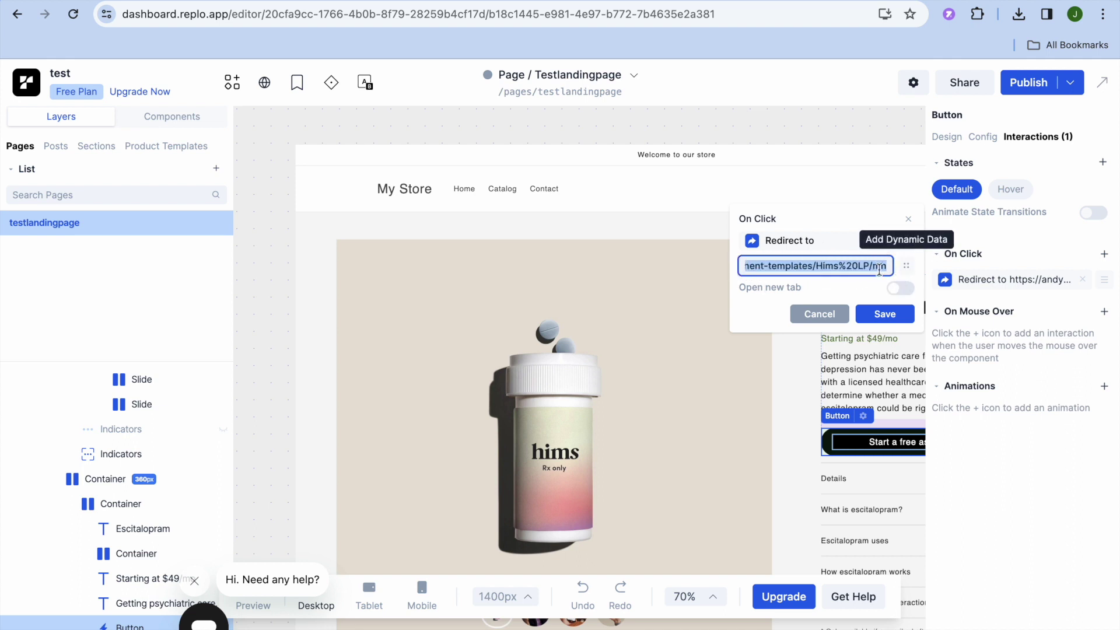
{"action": "right_click", "coordinate": [841, 267]}
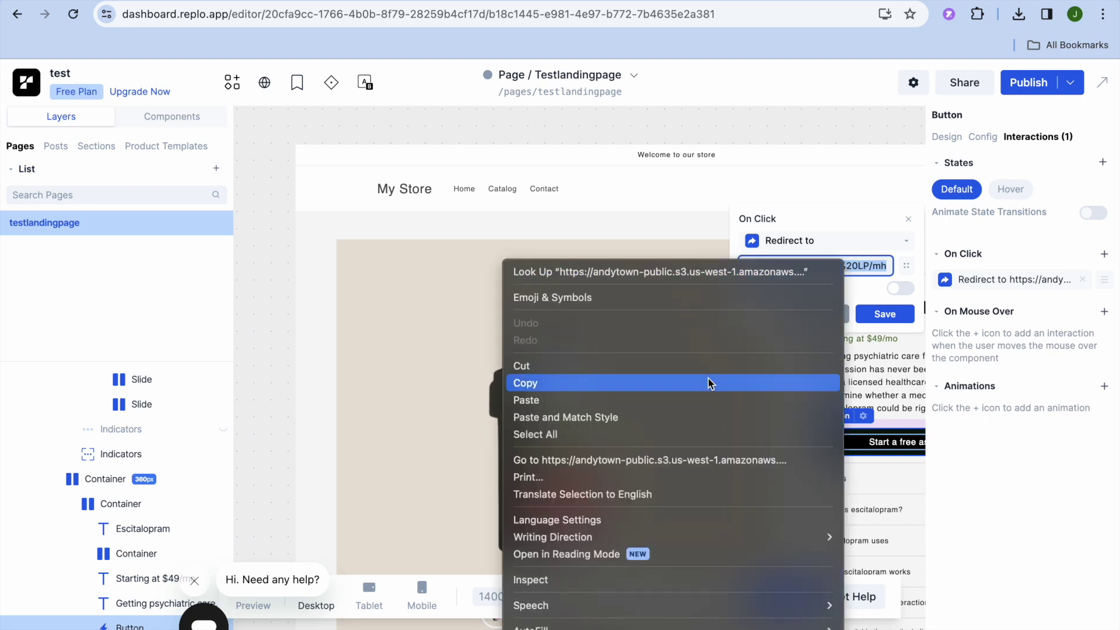
{"action": "left_click", "coordinate": [694, 399]}
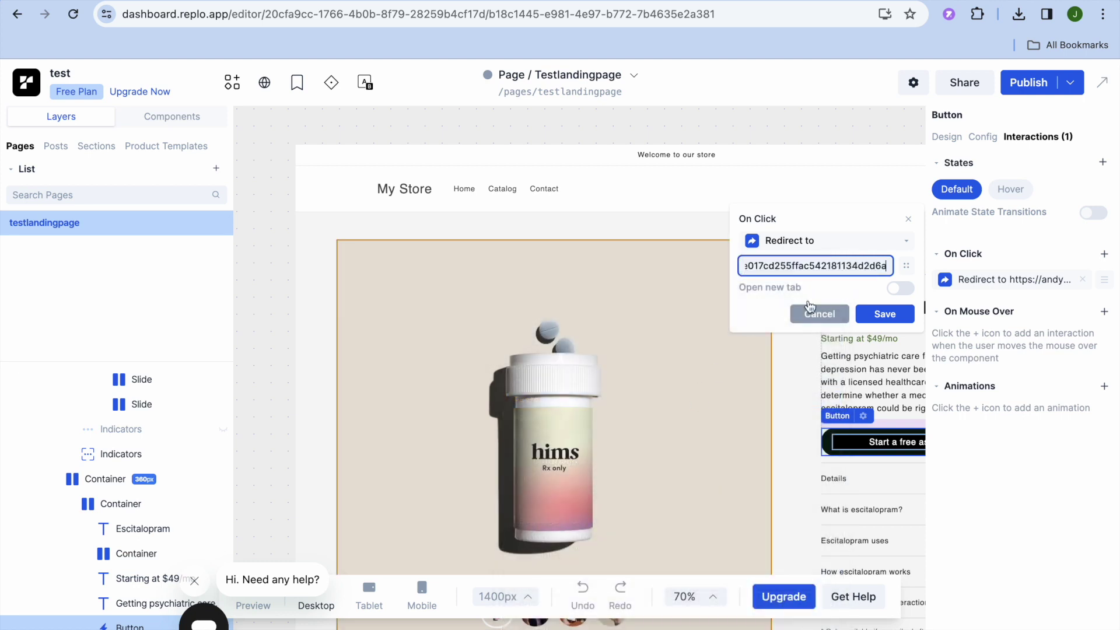
{"action": "left_click", "coordinate": [878, 314]}
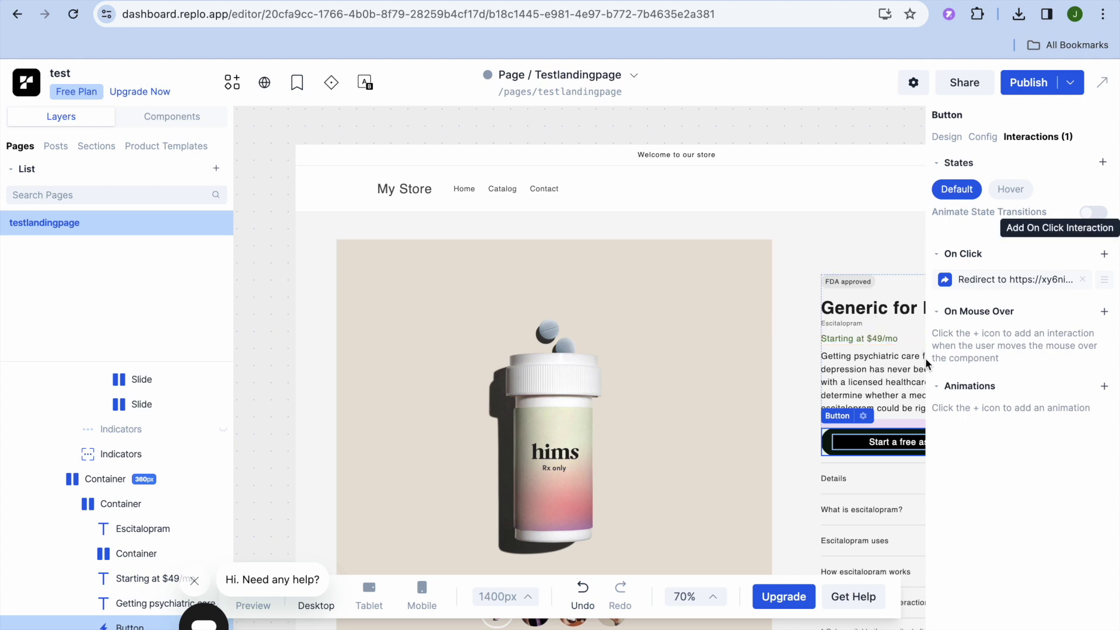
{"action": "left_click", "coordinate": [798, 475]}
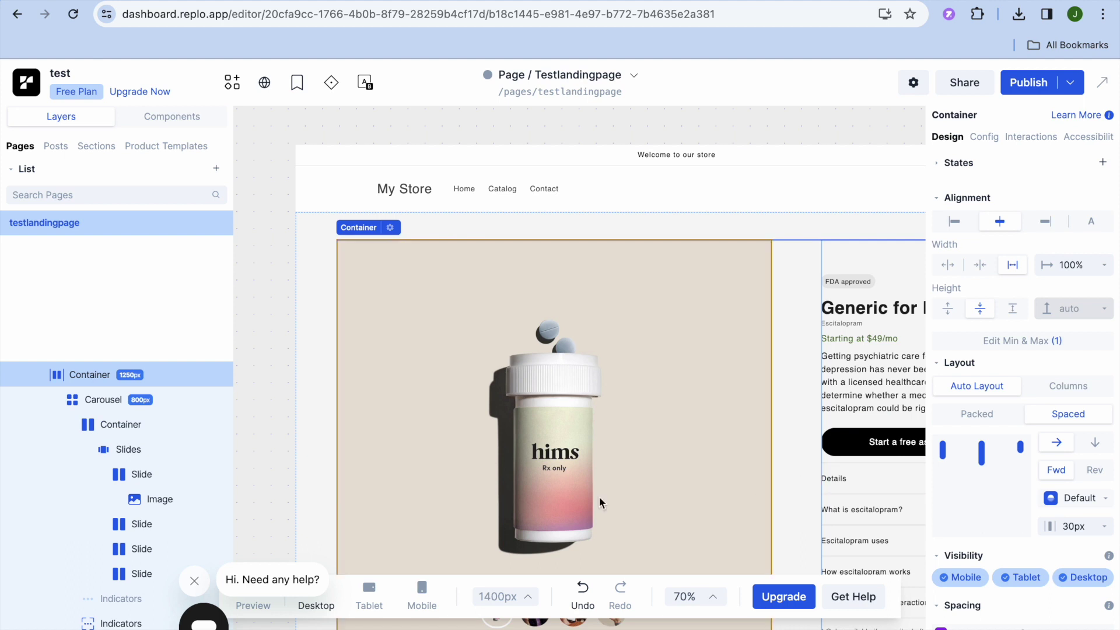
{"action": "left_click", "coordinate": [103, 400]}
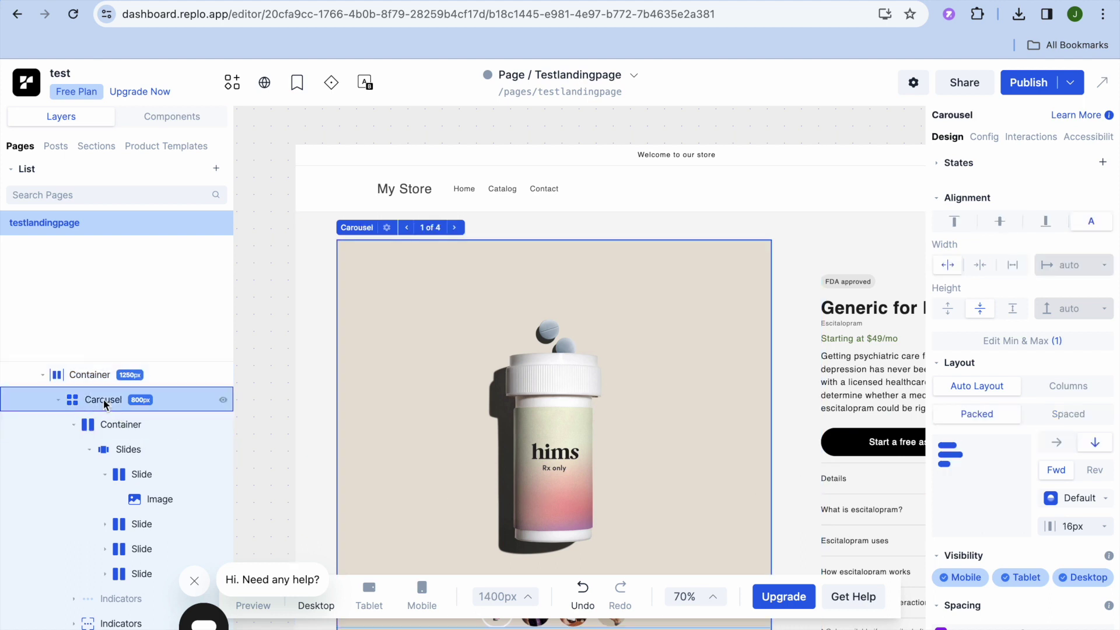
{"action": "left_click", "coordinate": [117, 429]}
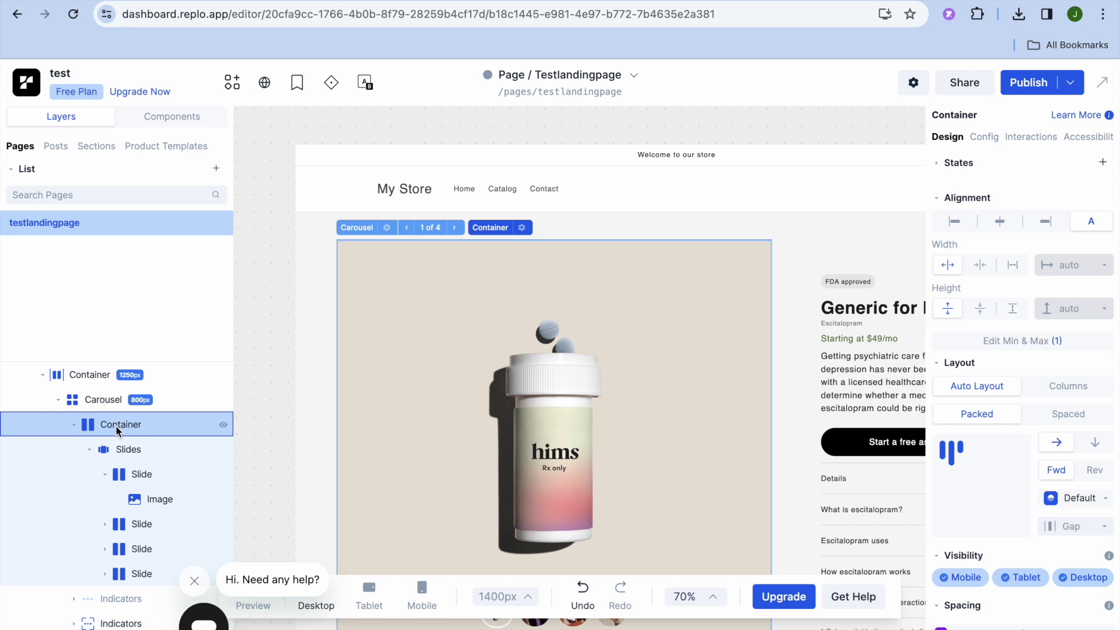
{"action": "left_click", "coordinate": [139, 451]}
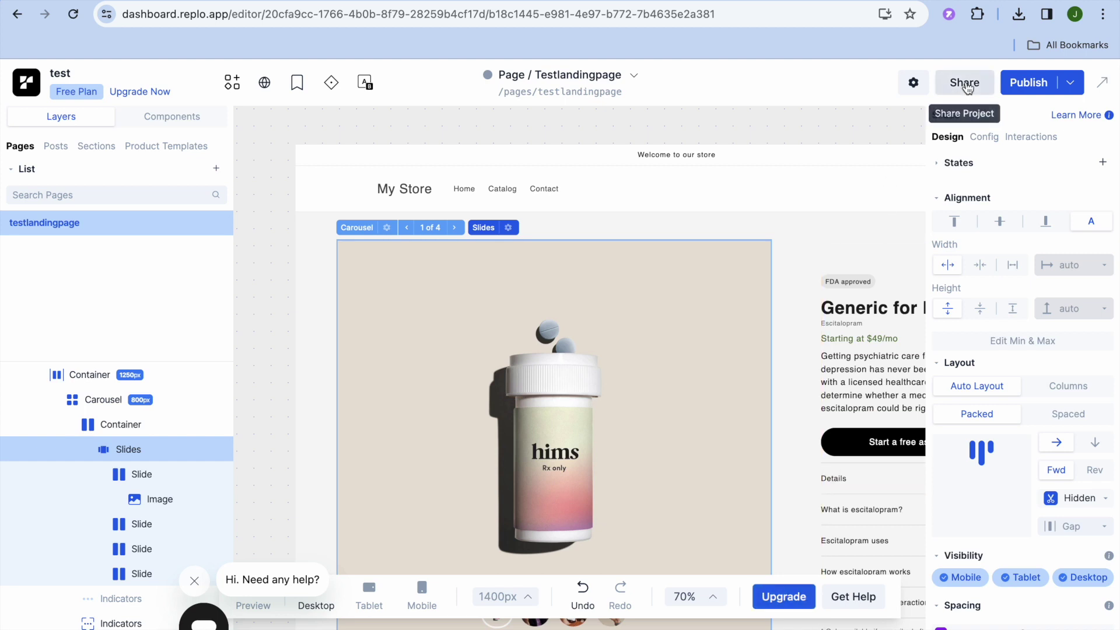
{"action": "left_click", "coordinate": [1064, 86]}
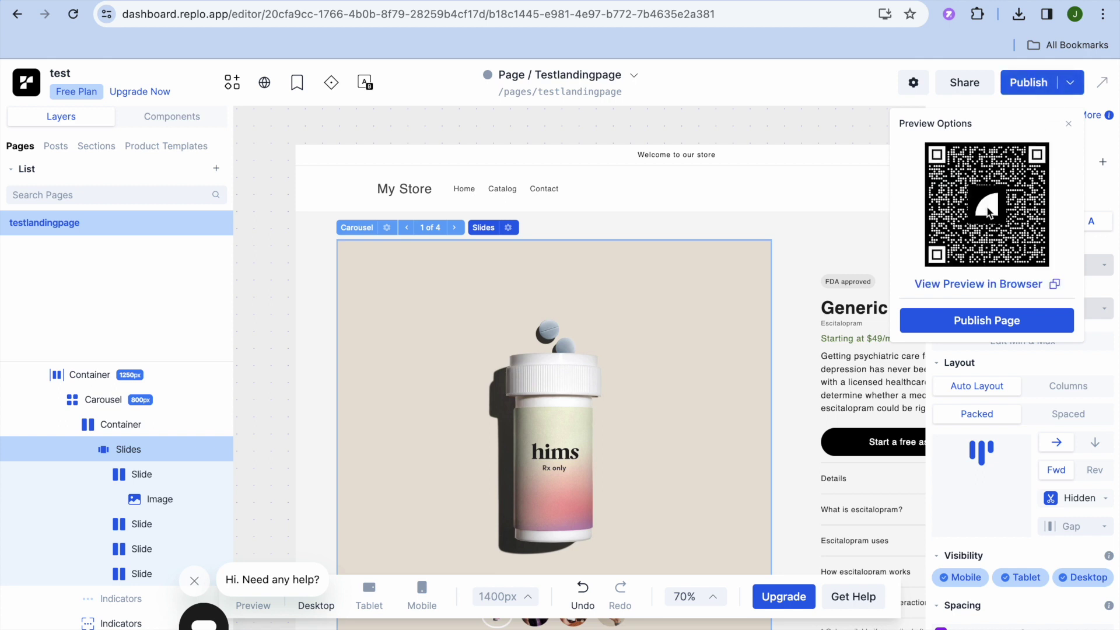
Preview testlandingpage in the browser, close the preview notice, and scroll through hero, steps, science and reviews.
{"action": "left_click", "coordinate": [987, 286]}
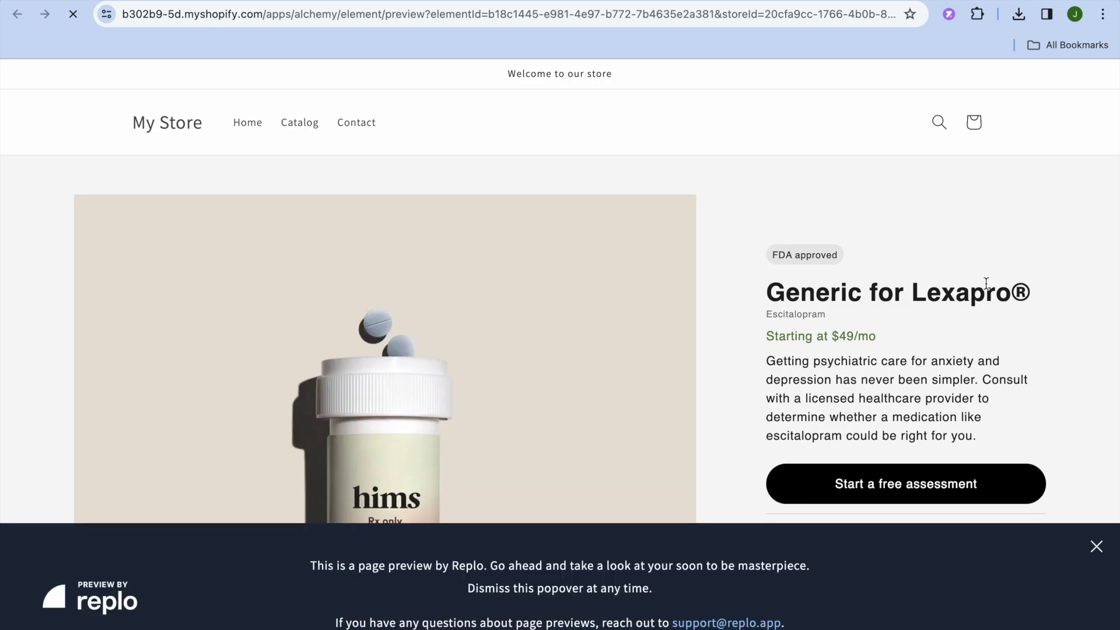
{"action": "left_click", "coordinate": [1093, 549]}
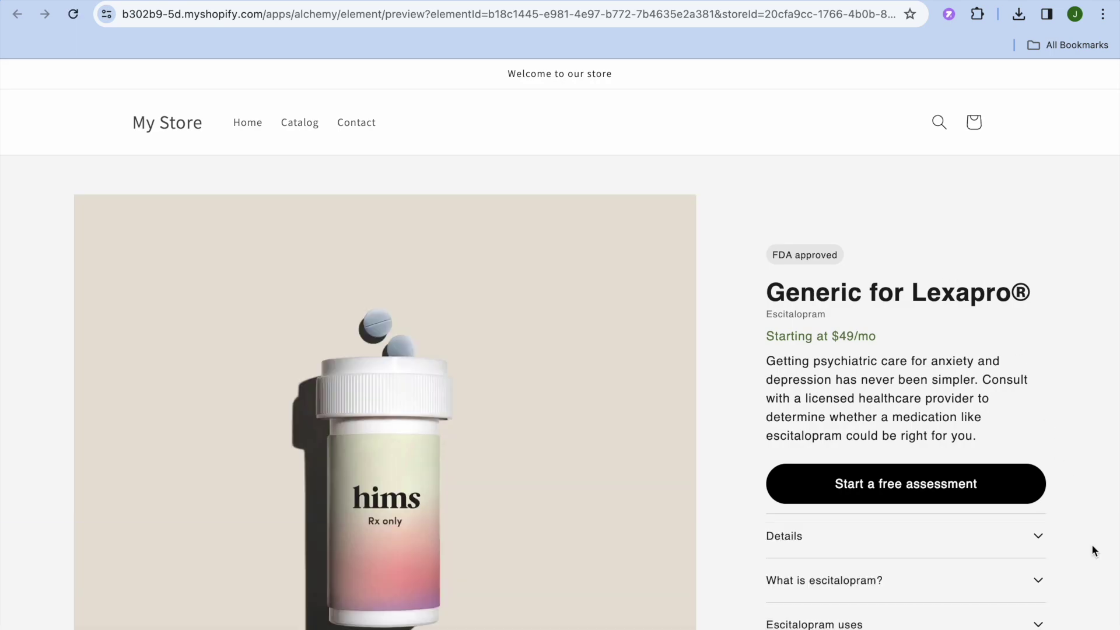
{"action": "scroll", "coordinate": [1092, 467], "scroll_direction": "down", "scroll_amount": 6}
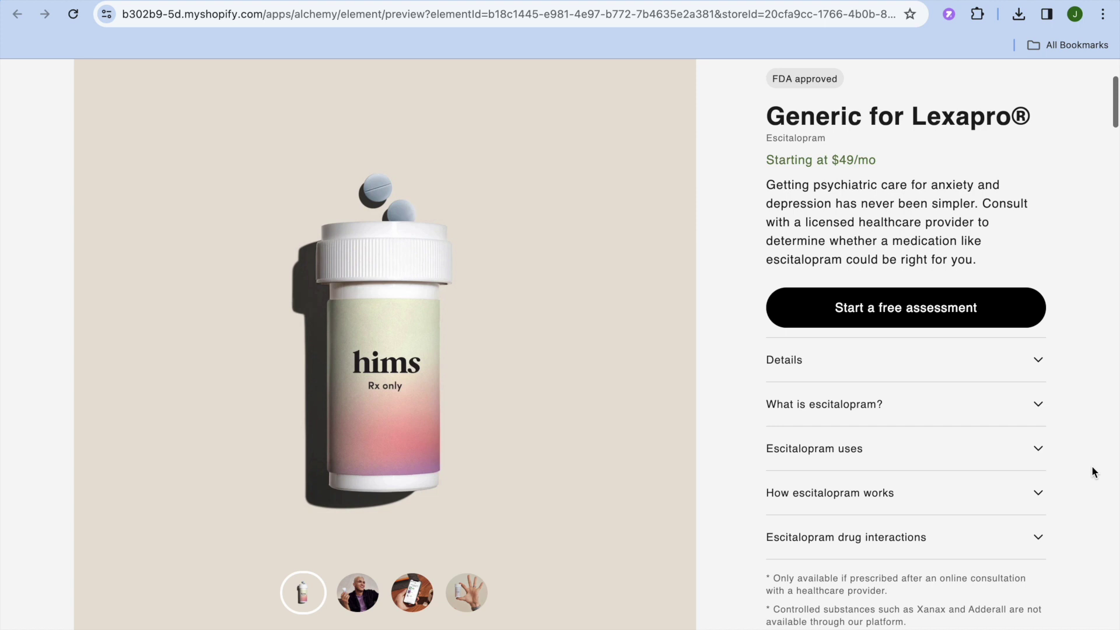
{"action": "scroll", "coordinate": [1092, 470], "scroll_direction": "down", "scroll_amount": 12}
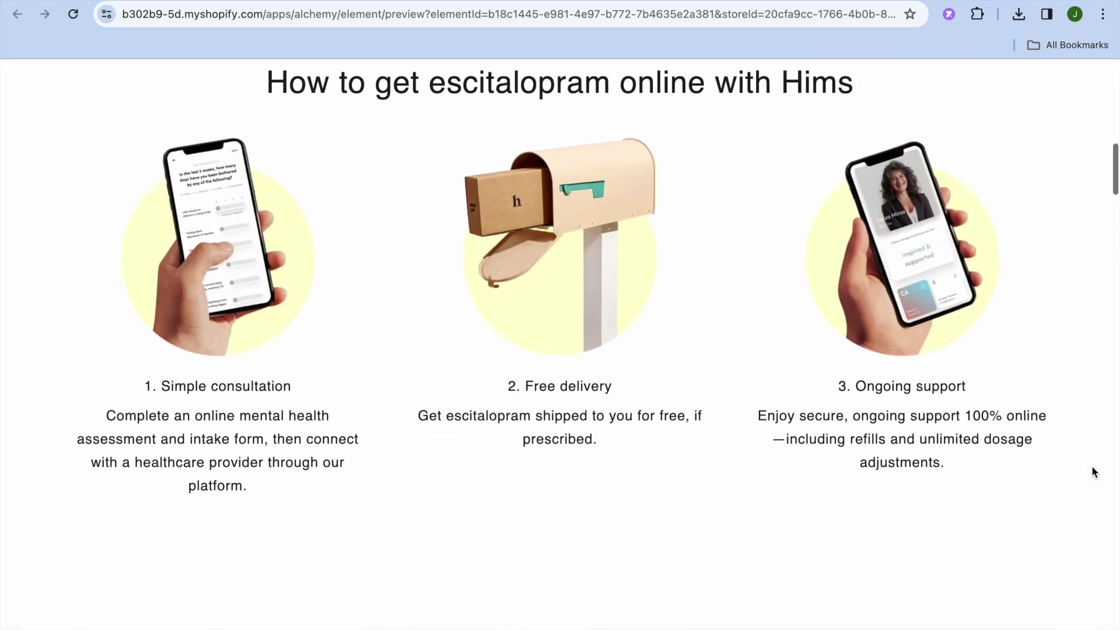
{"action": "scroll", "coordinate": [1091, 467], "scroll_direction": "down", "scroll_amount": 12}
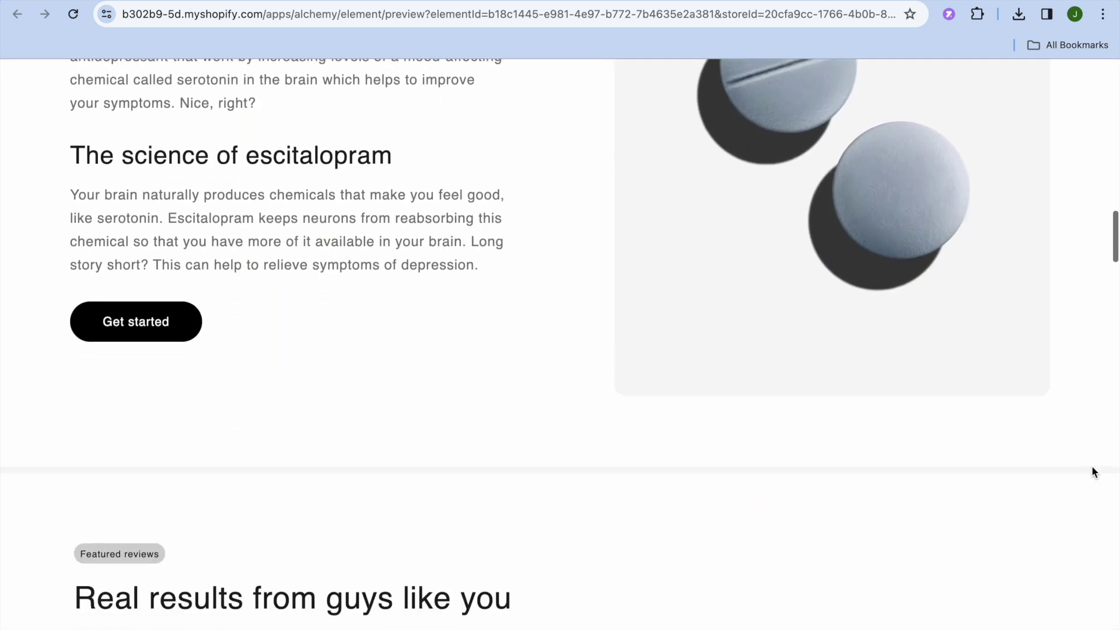
{"action": "scroll", "coordinate": [1093, 471], "scroll_direction": "down", "scroll_amount": 9}
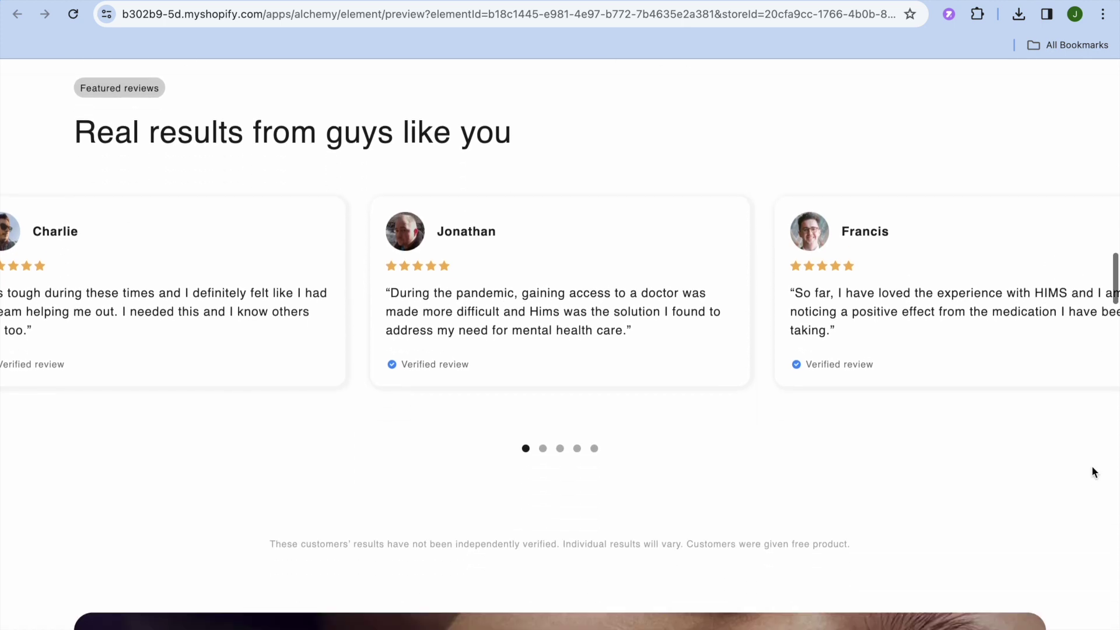
{"action": "scroll", "coordinate": [1092, 467], "scroll_direction": "up", "scroll_amount": 8}
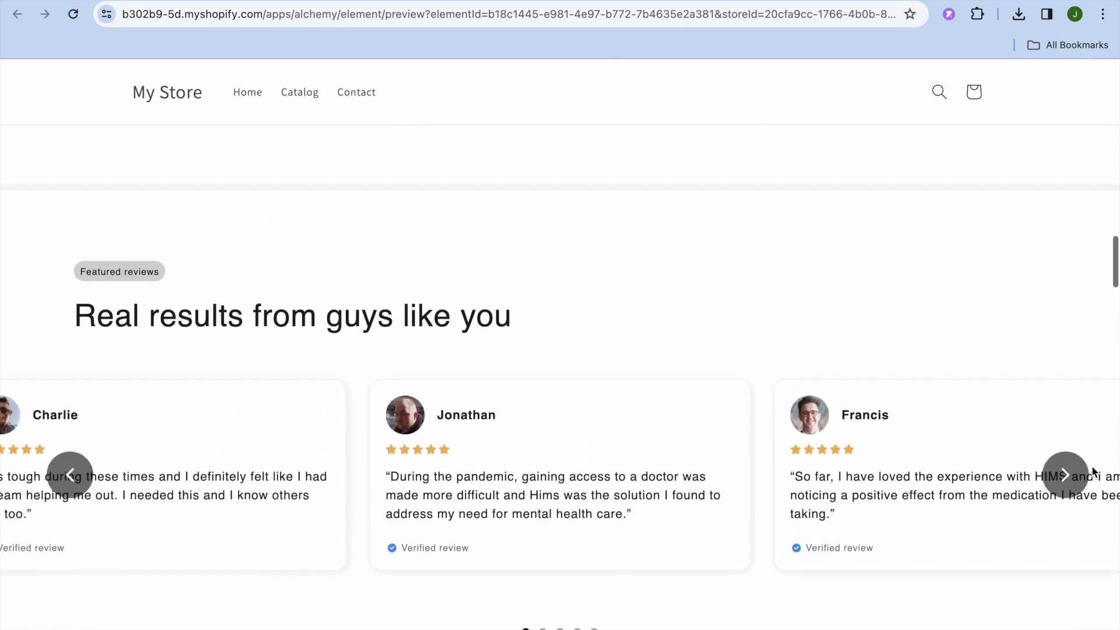
{"action": "scroll", "coordinate": [1092, 469], "scroll_direction": "up", "scroll_amount": 3}
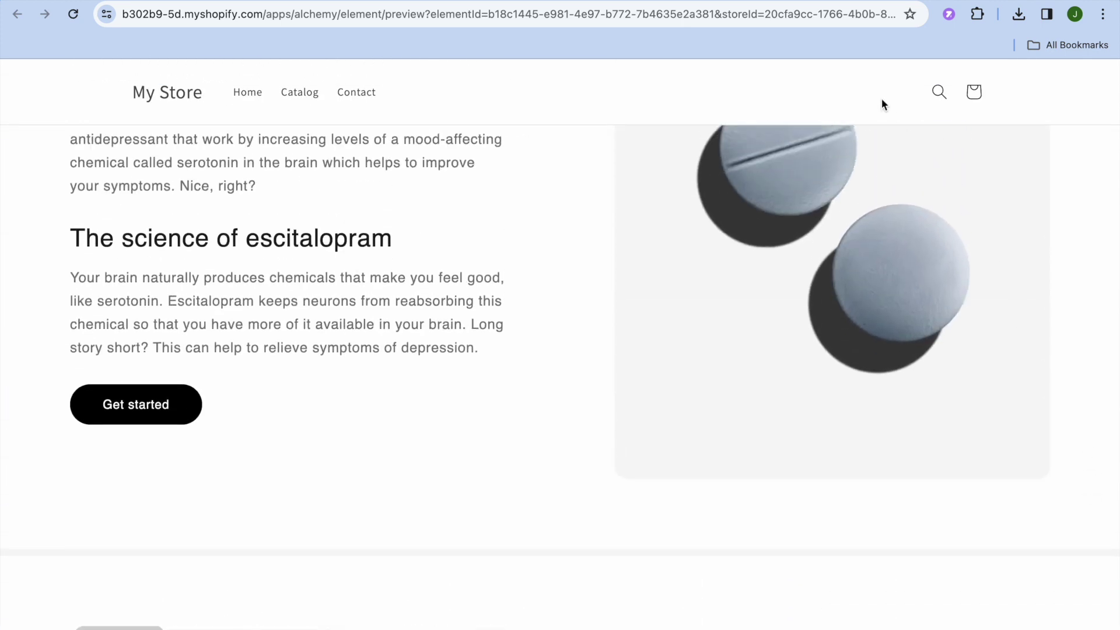